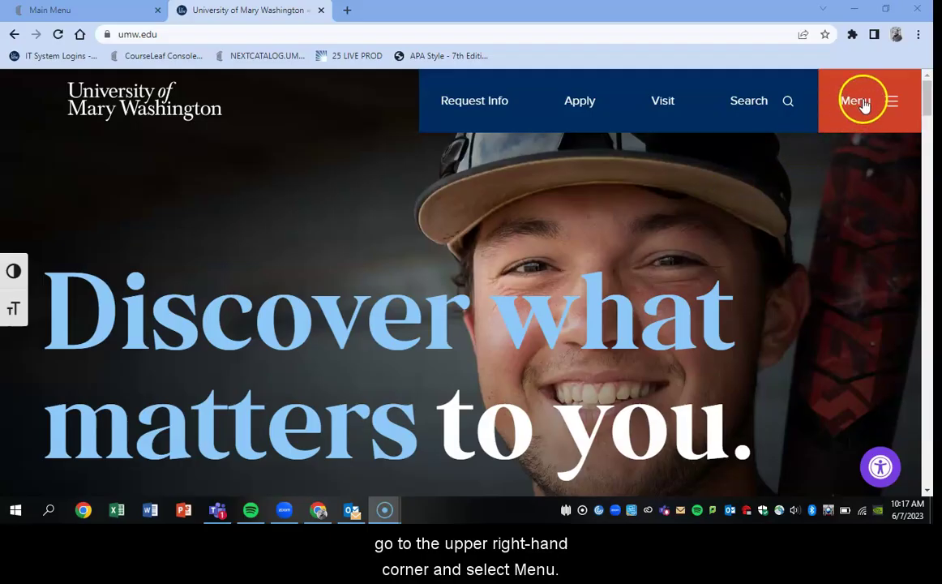
- Open the UMW site's main menu and scroll down to the Quick access links
{"action": "left_click", "coordinate": [863, 102]}
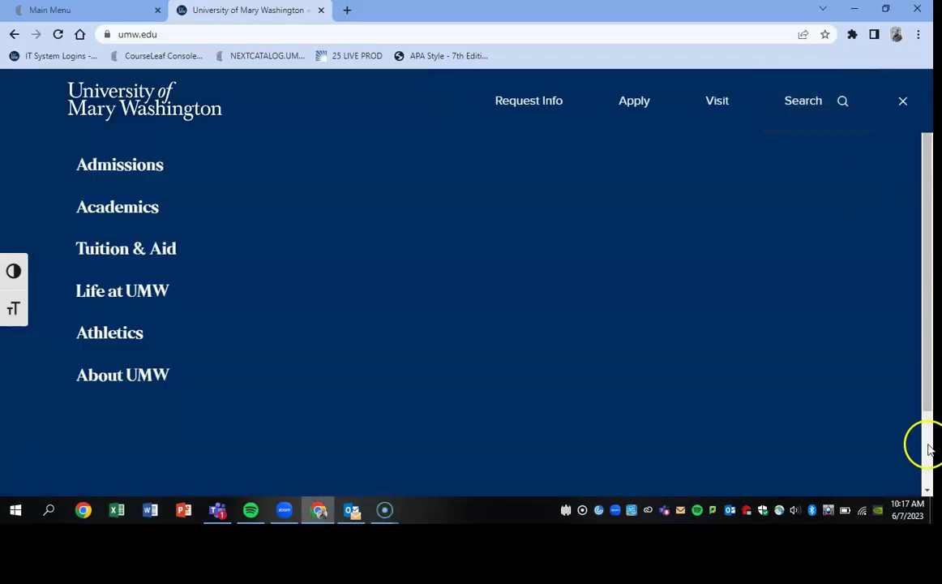
{"action": "scroll", "coordinate": [930, 450], "scroll_direction": "down", "scroll_amount": 2}
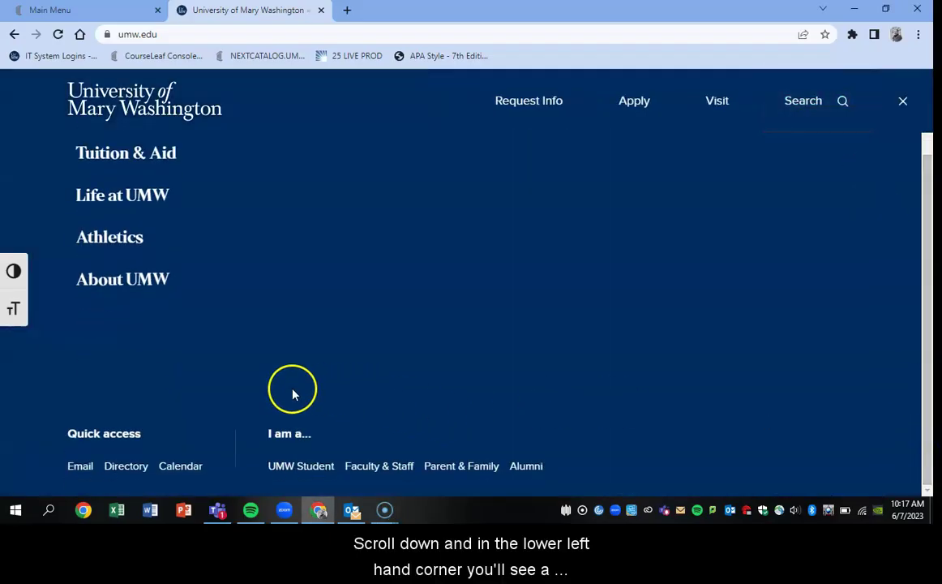
- Follow the Email link, then launch Banner SSB from the Technology site's Banner Logins page
{"action": "left_click", "coordinate": [81, 466]}
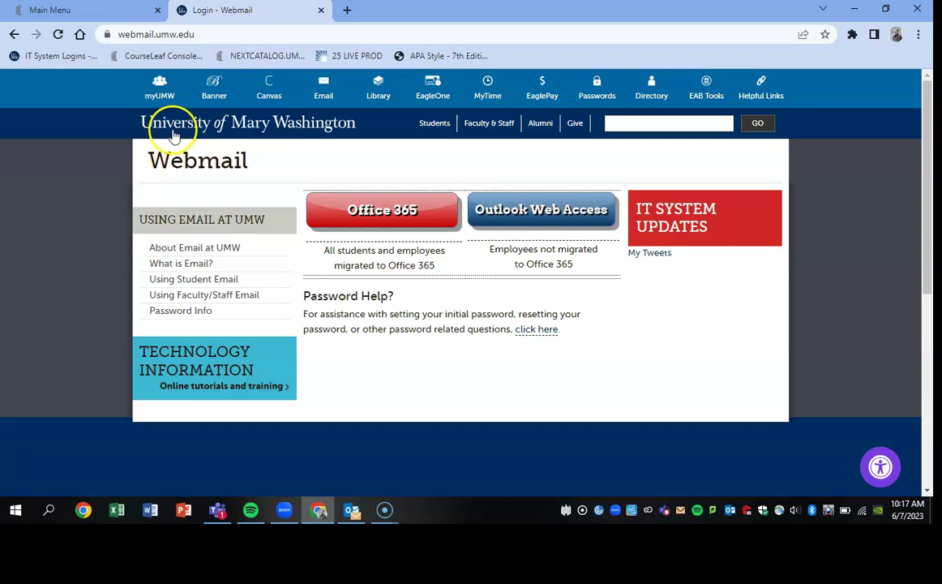
{"action": "left_click", "coordinate": [214, 96]}
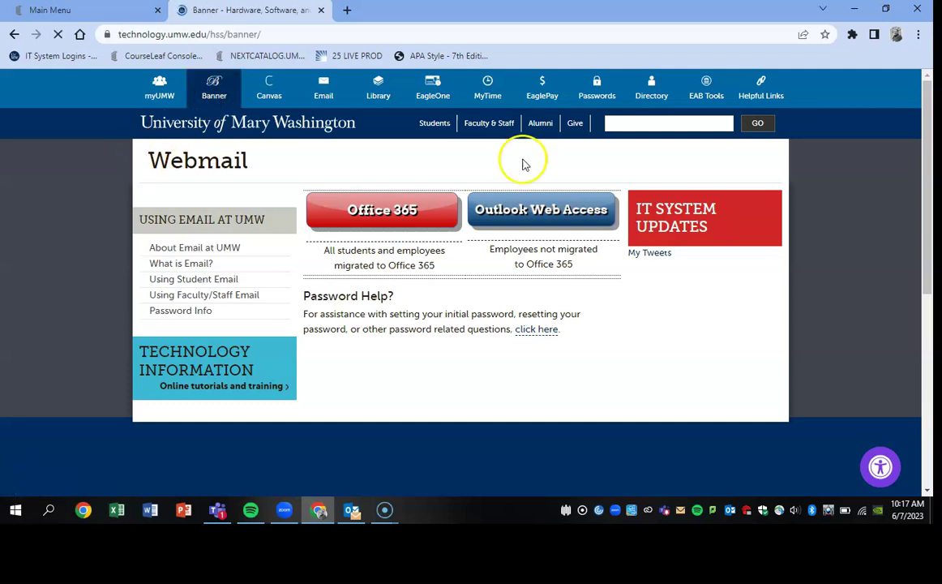
{"action": "left_click_drag", "start_coordinate": [925, 216], "coordinate": [928, 278]}
{"action": "left_click", "coordinate": [390, 338]}
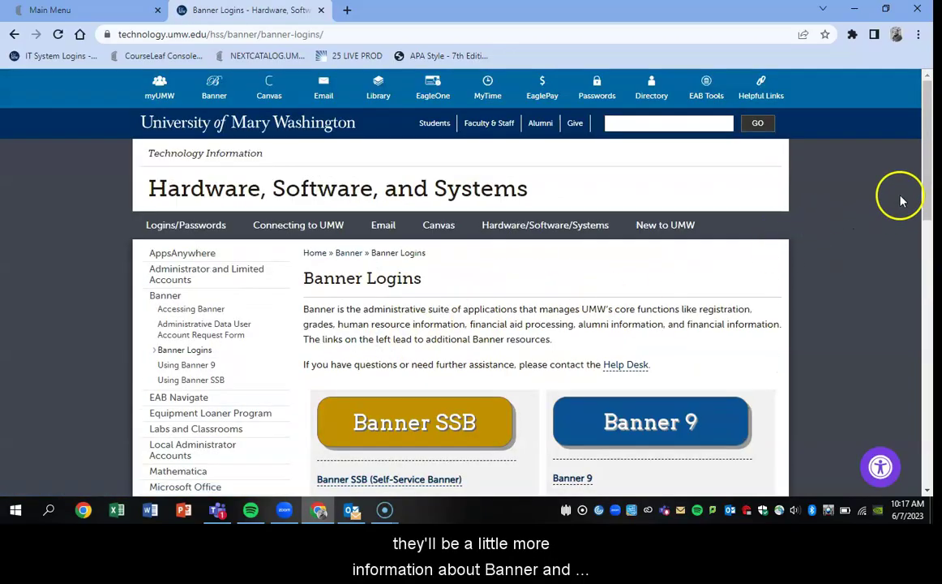
{"action": "left_click_drag", "start_coordinate": [929, 179], "coordinate": [930, 247]}
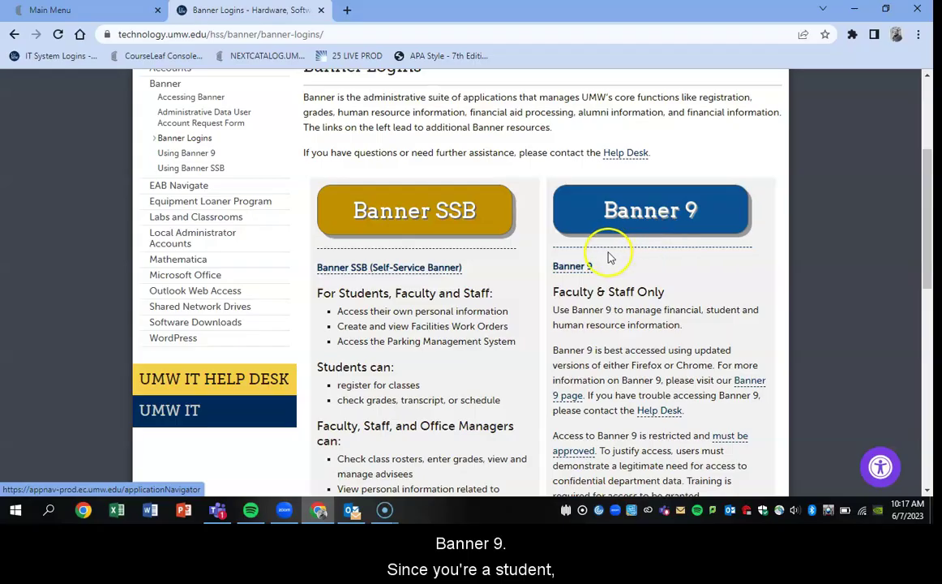
{"action": "left_click", "coordinate": [459, 212]}
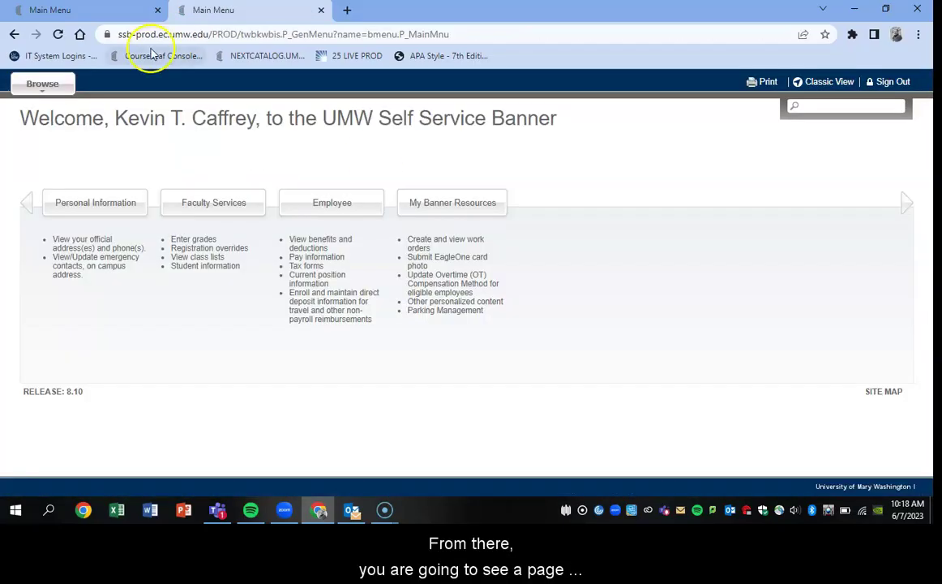
- From the first Main Menu tab, go to Student and Financial Aid, then Registration
{"action": "left_click", "coordinate": [73, 10]}
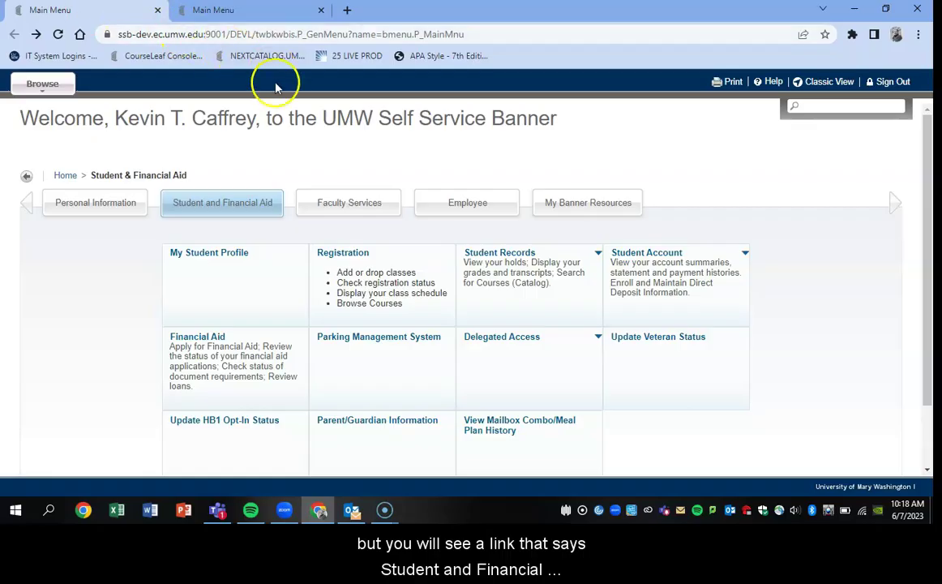
{"action": "left_click", "coordinate": [235, 204]}
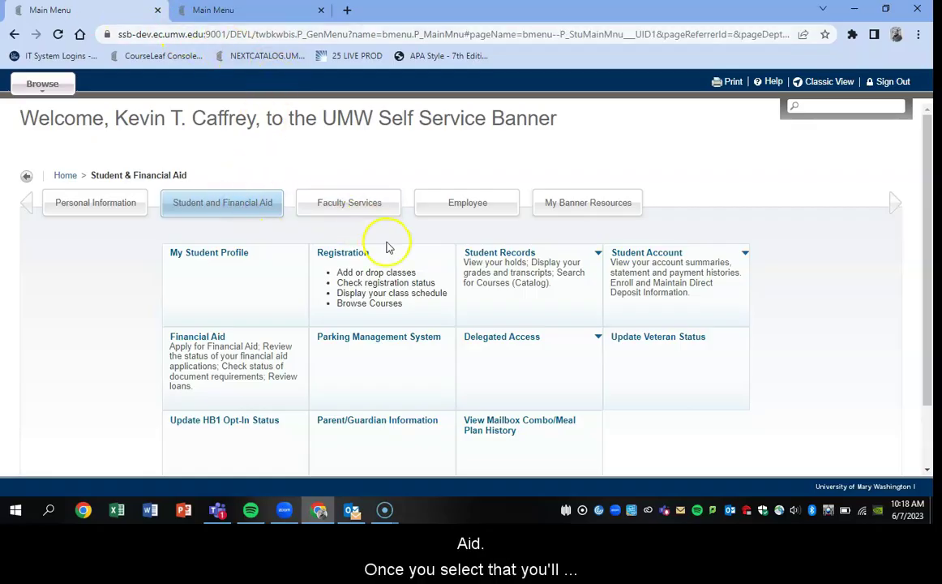
{"action": "left_click", "coordinate": [391, 276]}
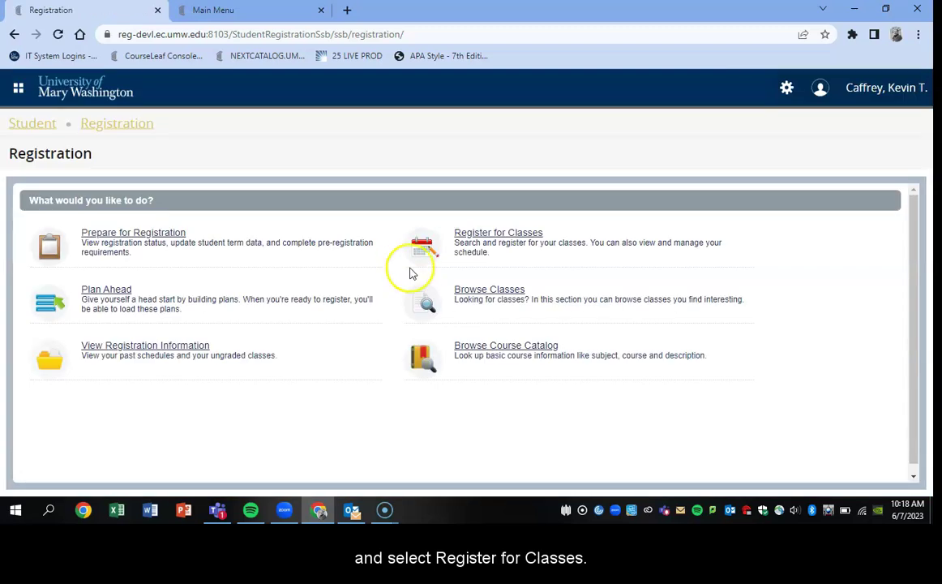
- Start Register for Classes and confirm Fall 2023 as the term
{"action": "left_click", "coordinate": [478, 233]}
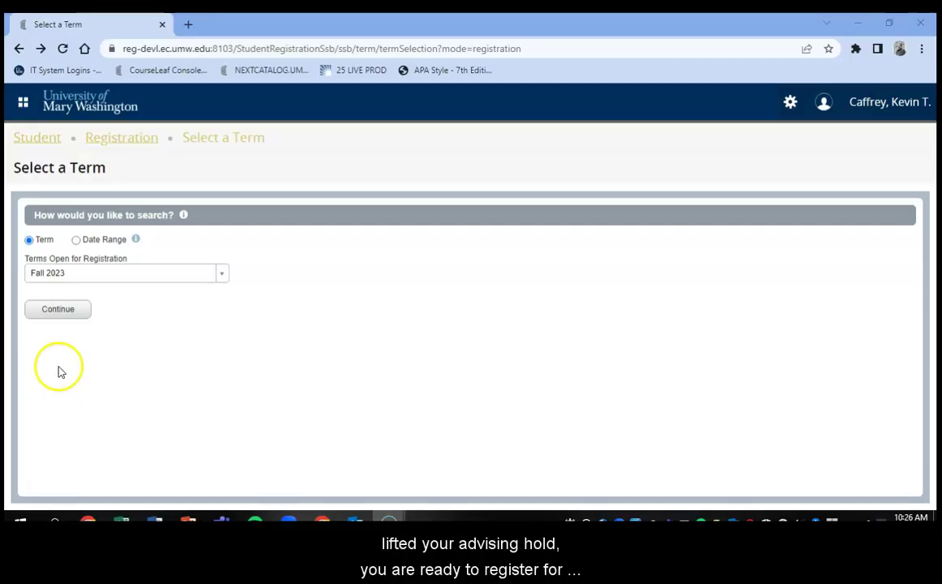
{"action": "left_click", "coordinate": [111, 276]}
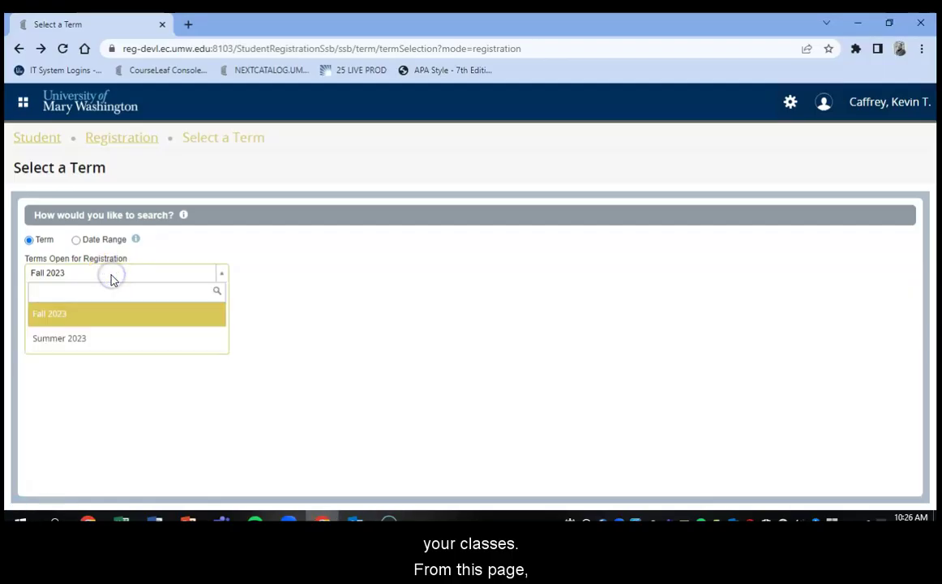
{"action": "left_click", "coordinate": [96, 319]}
{"action": "left_click", "coordinate": [76, 315]}
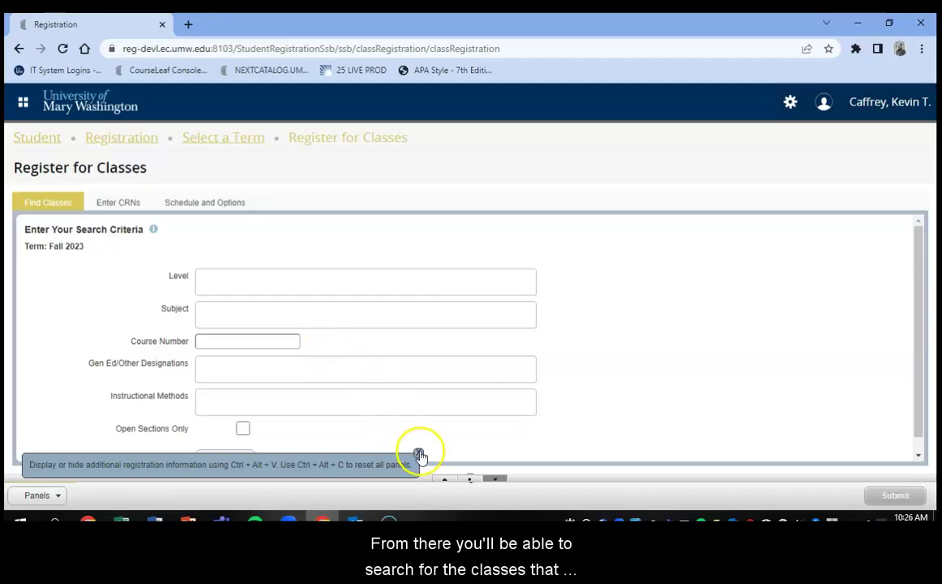
- Search classes with subject Psychology and course number 100
{"action": "left_click", "coordinate": [330, 316]}
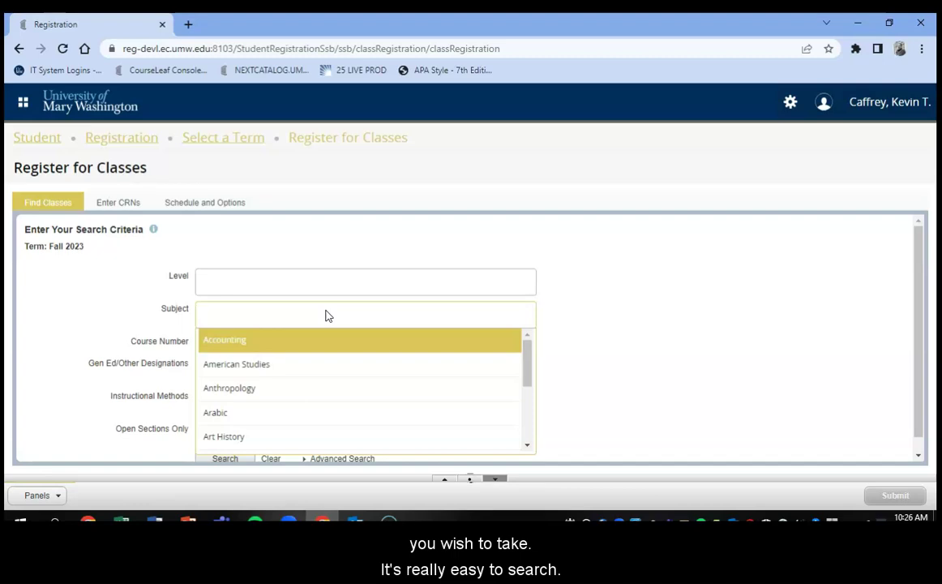
{"action": "type", "text": "ps"}
{"action": "type", "text": "cy"}
{"action": "key", "text": "BackSpace"}
{"action": "key", "text": "BackSpace"}
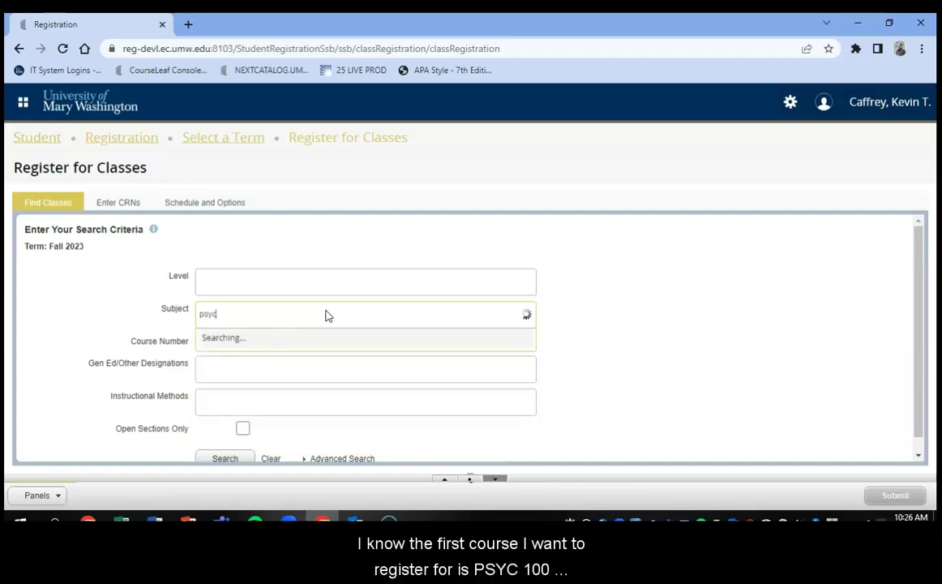
{"action": "left_click", "coordinate": [309, 340]}
{"action": "left_click", "coordinate": [265, 339]}
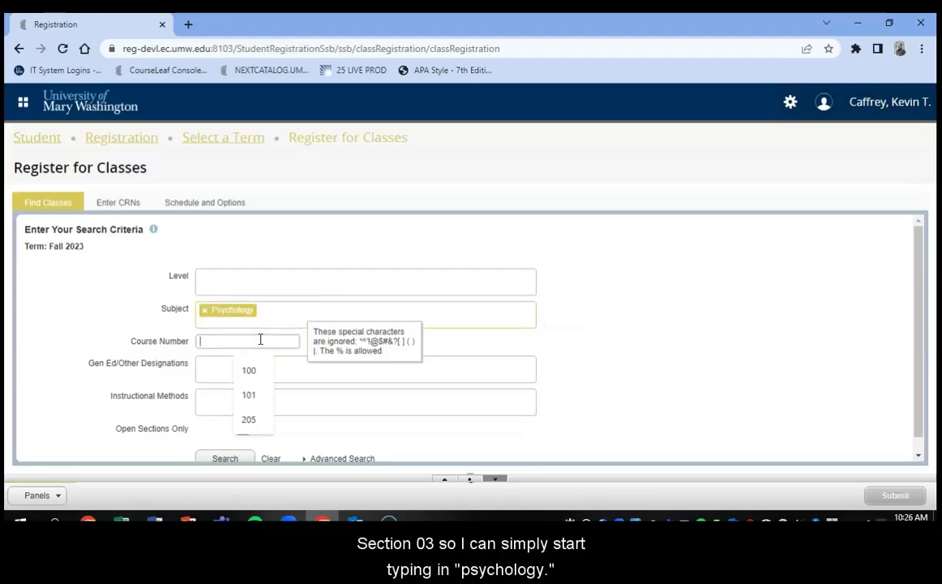
{"action": "left_click", "coordinate": [242, 459]}
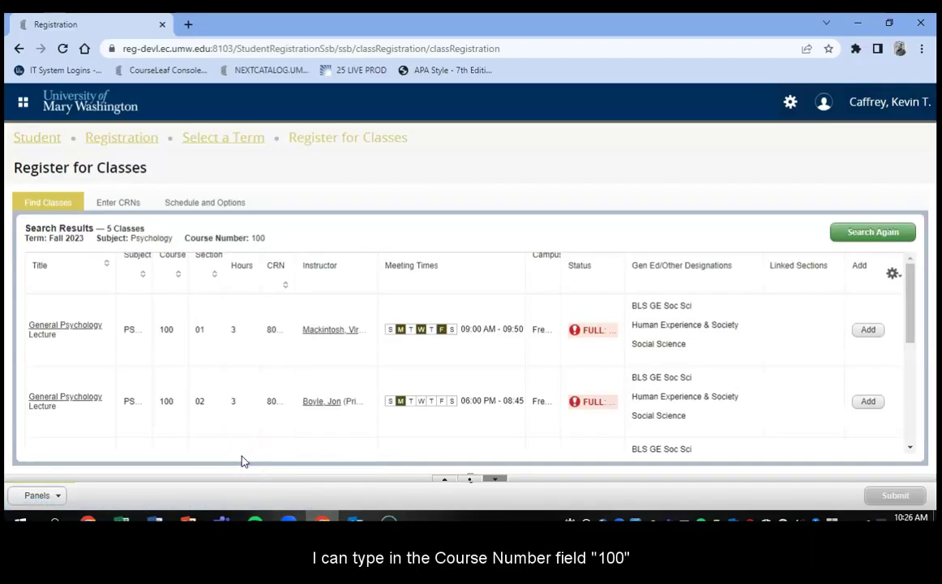
- Widen the CRN column, add General Psychology section 03 (CRN 86741), and choose Search Again
{"action": "scroll", "coordinate": [501, 412], "scroll_direction": "down", "scroll_amount": 1}
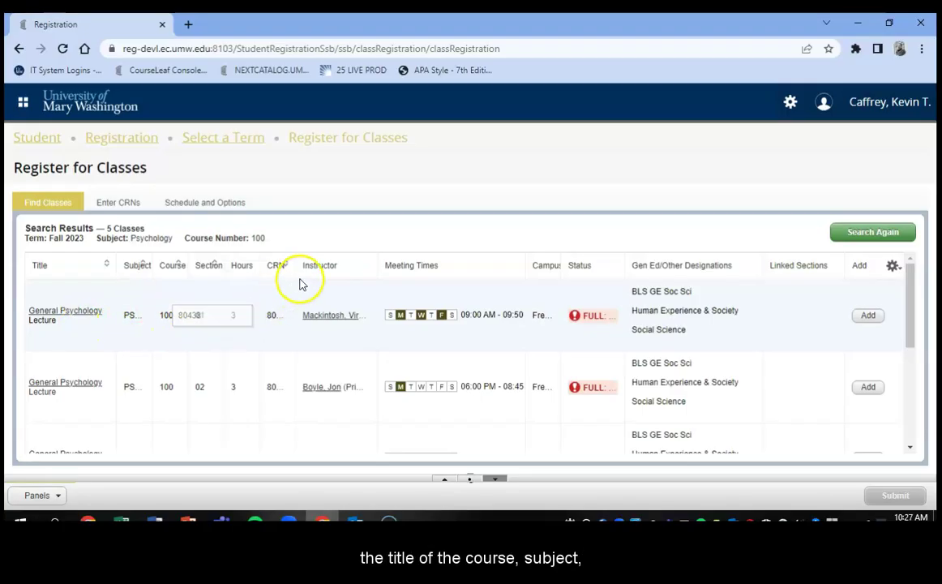
{"action": "left_click_drag", "start_coordinate": [297, 273], "coordinate": [302, 277]}
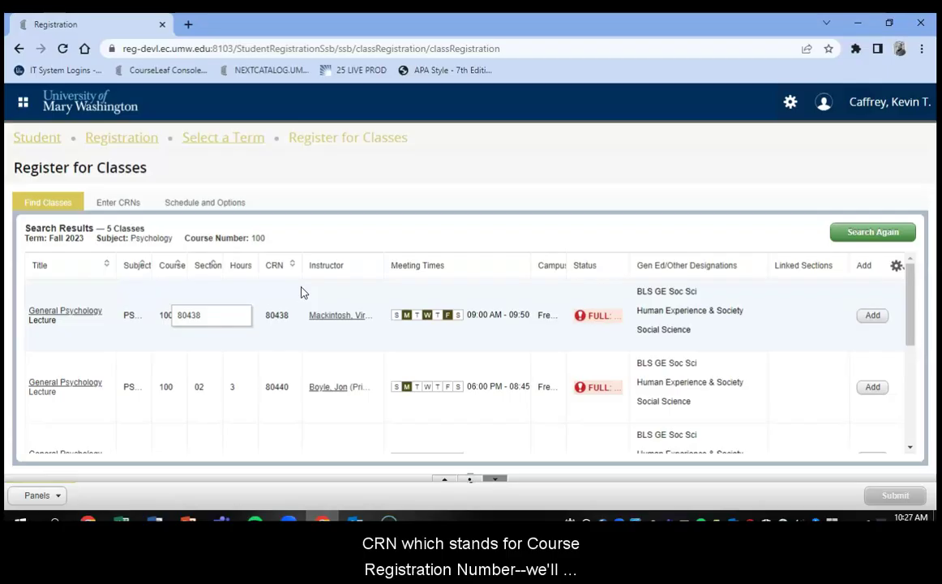
{"action": "mouse_move", "coordinate": [428, 298]}
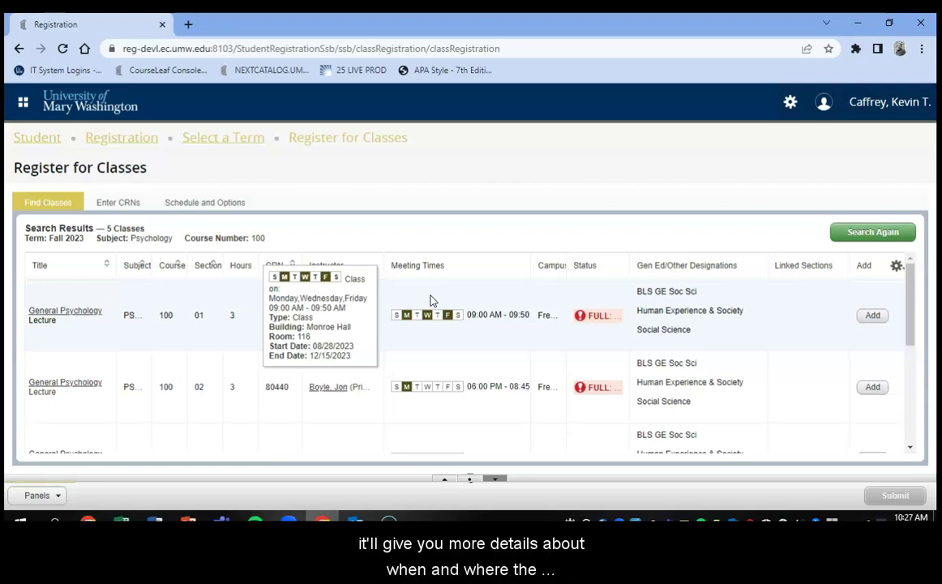
{"action": "mouse_move", "coordinate": [581, 314]}
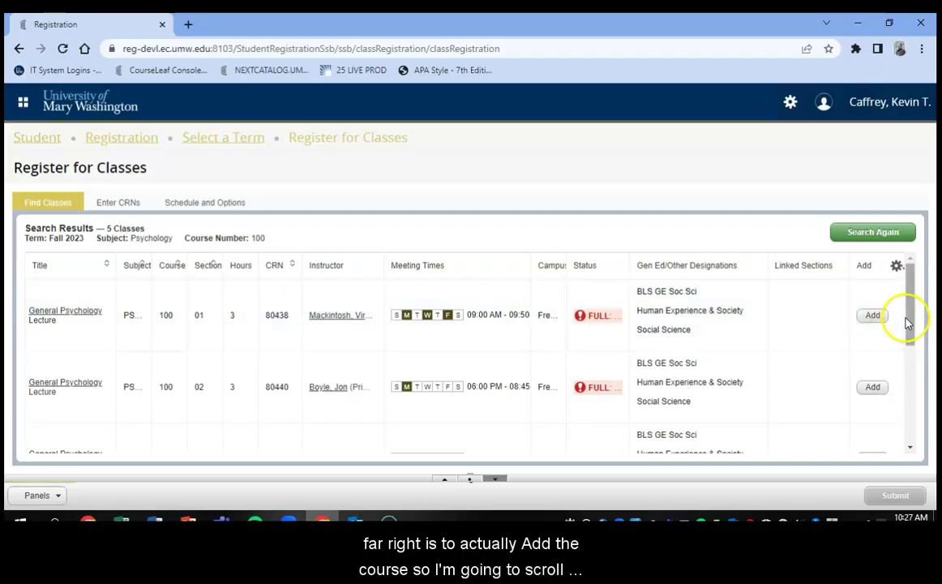
{"action": "left_click_drag", "start_coordinate": [908, 319], "coordinate": [908, 357]}
{"action": "mouse_move", "coordinate": [477, 387]}
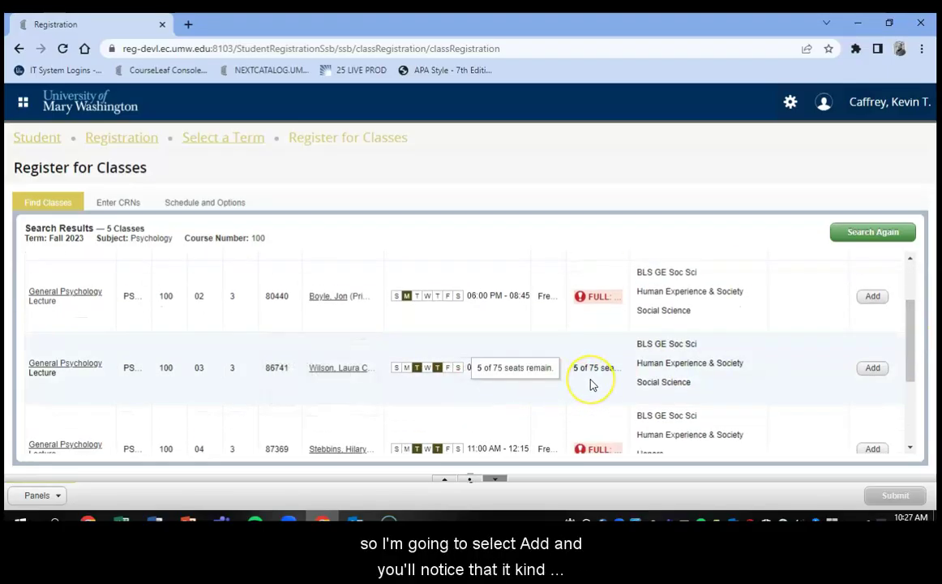
{"action": "left_click", "coordinate": [871, 369]}
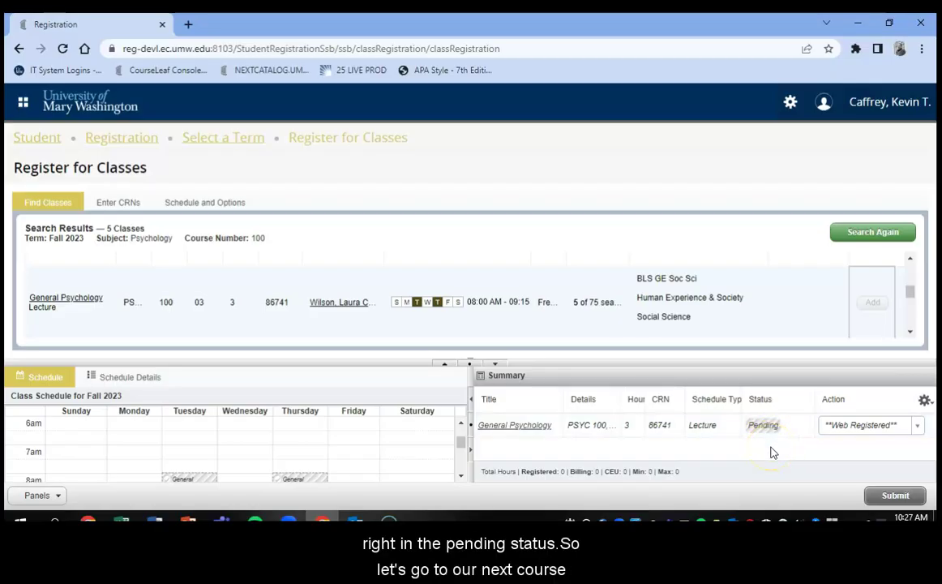
{"action": "left_click", "coordinate": [871, 234]}
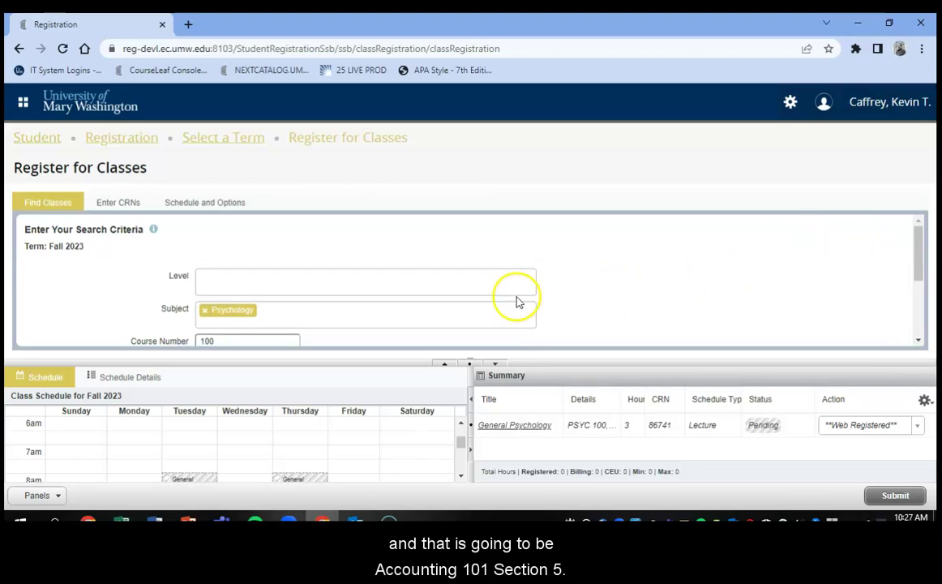
- Replace the search criteria with subject Accounting, course 101, and search
{"action": "left_click", "coordinate": [205, 309]}
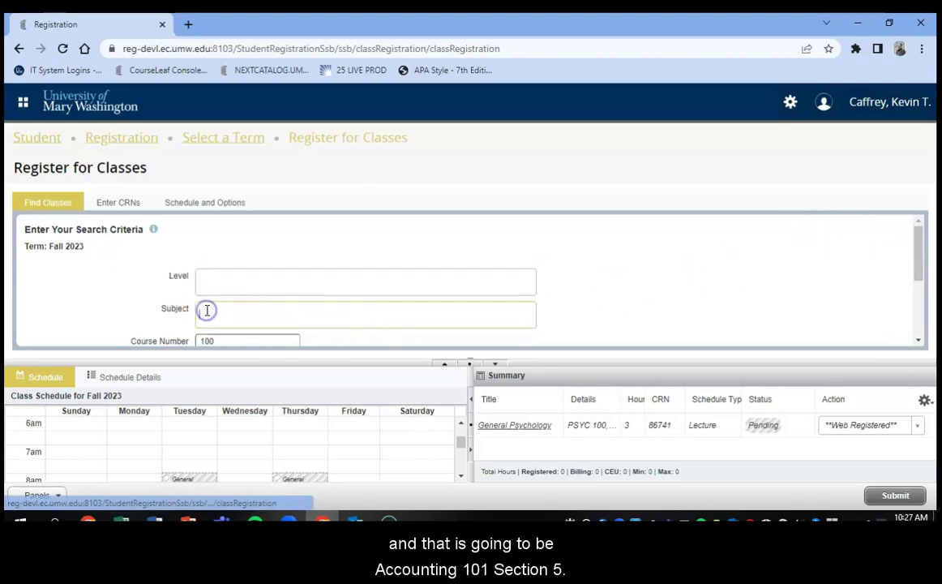
{"action": "type", "text": "ac"}
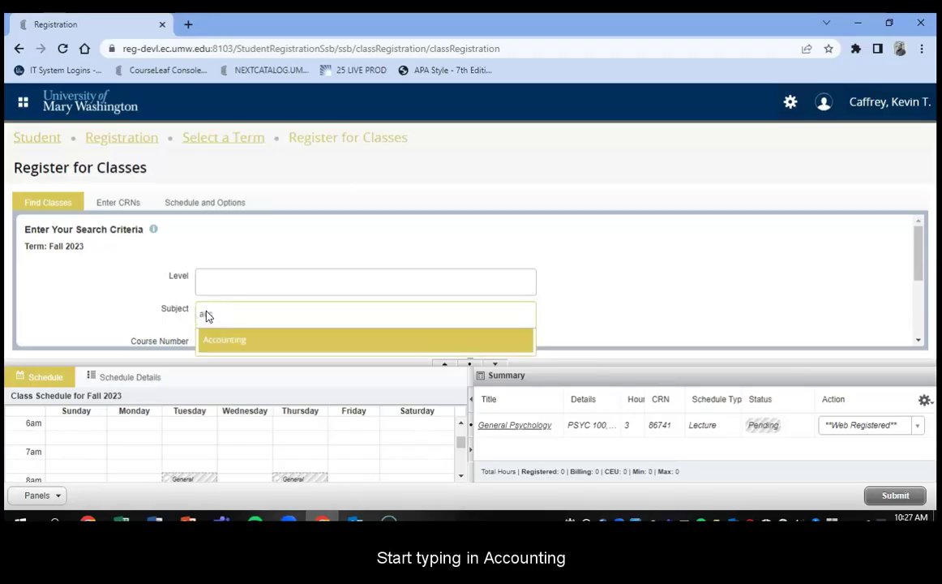
{"action": "left_click", "coordinate": [218, 341]}
{"action": "left_click", "coordinate": [216, 341]}
{"action": "type", "text": "10"}
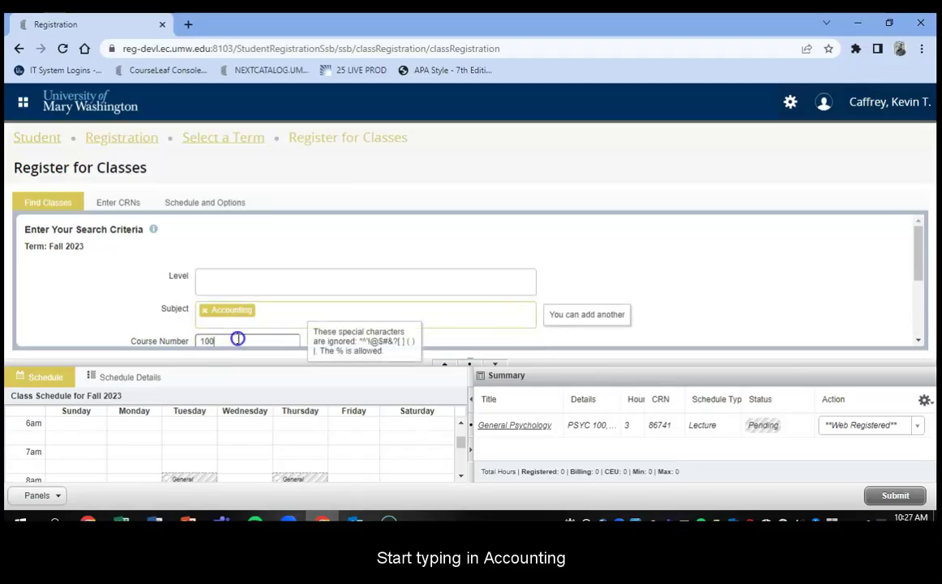
{"action": "type", "text": "1"}
{"action": "left_click_drag", "start_coordinate": [921, 252], "coordinate": [923, 318]}
{"action": "left_click", "coordinate": [230, 329]}
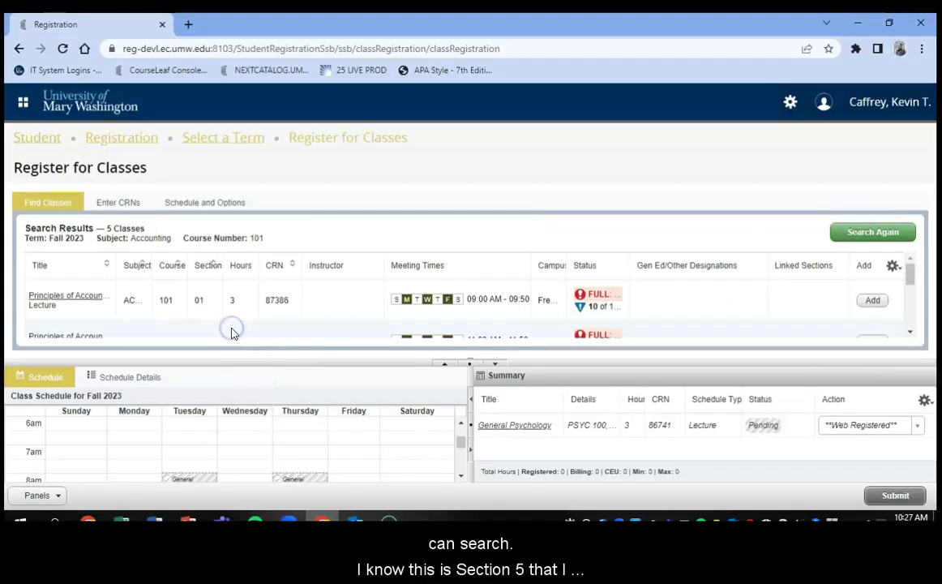
- Add ACCT 101 section 05 (CRN 89254) and return to the search form
{"action": "left_click_drag", "start_coordinate": [908, 305], "coordinate": [911, 335]}
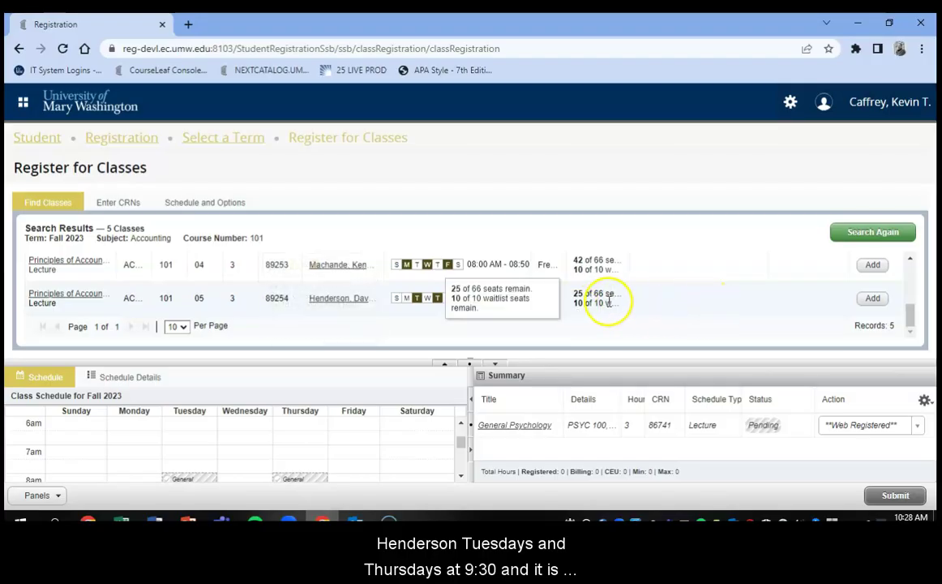
{"action": "left_click", "coordinate": [871, 299]}
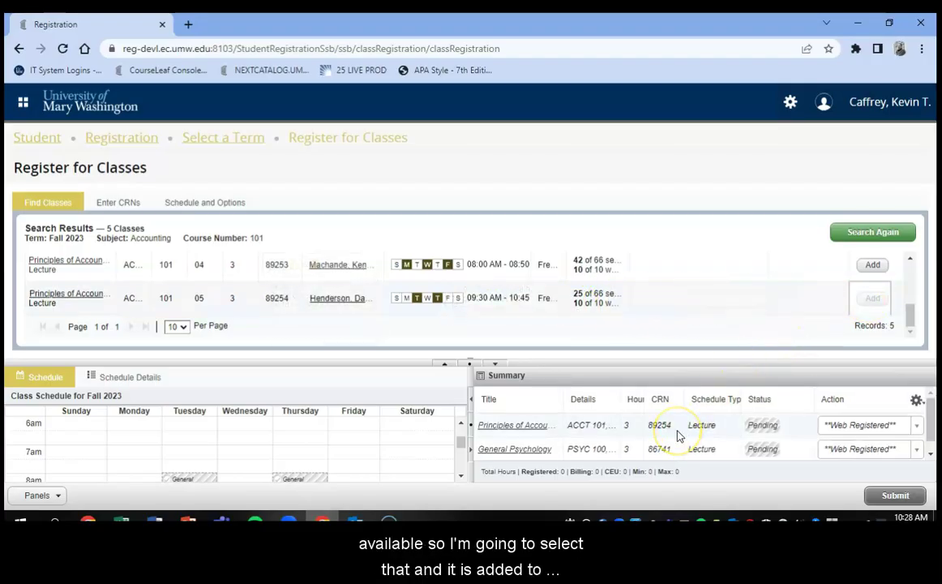
{"action": "left_click", "coordinate": [855, 231]}
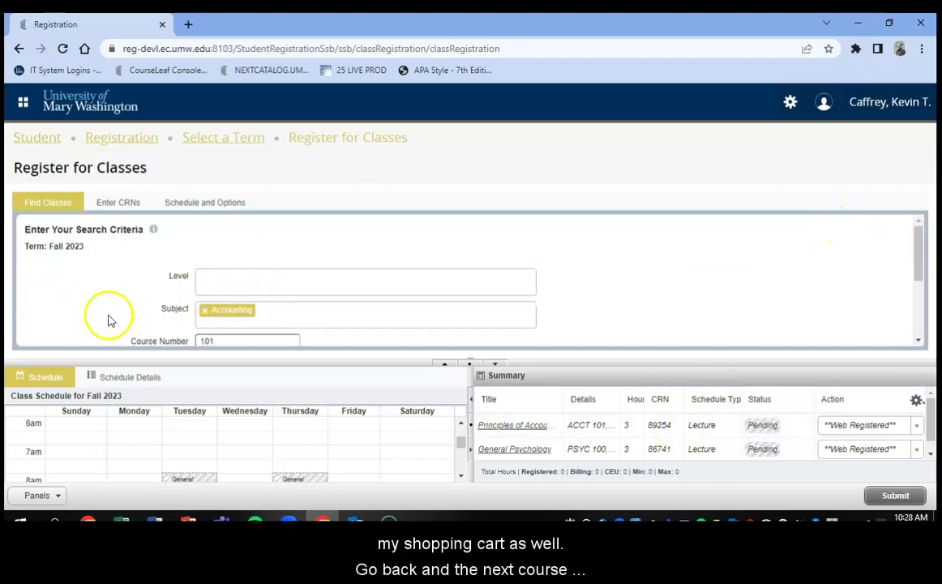
- Search Communication course 205 and add Public Speaking section 01 (CRN 81942)
{"action": "left_click", "coordinate": [204, 311]}
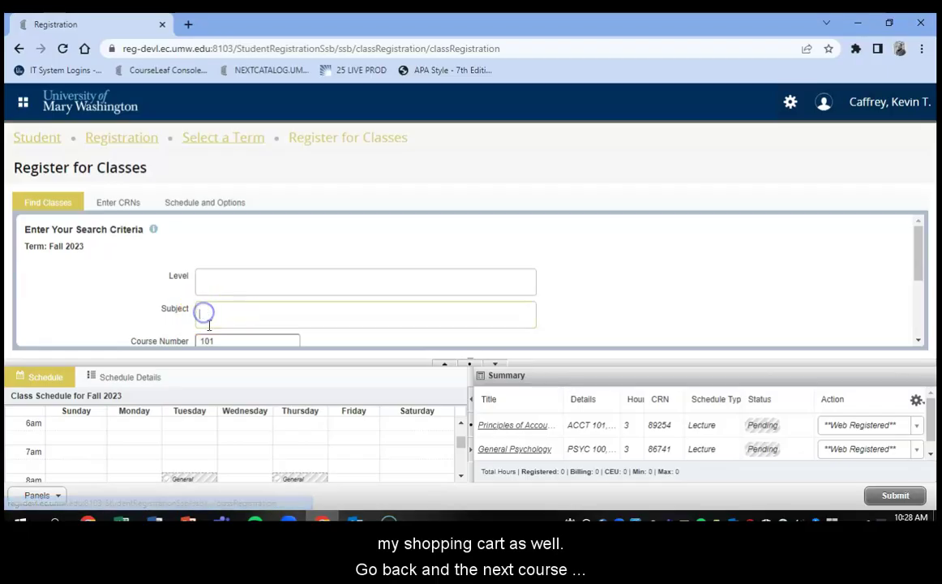
{"action": "left_click", "coordinate": [217, 341]}
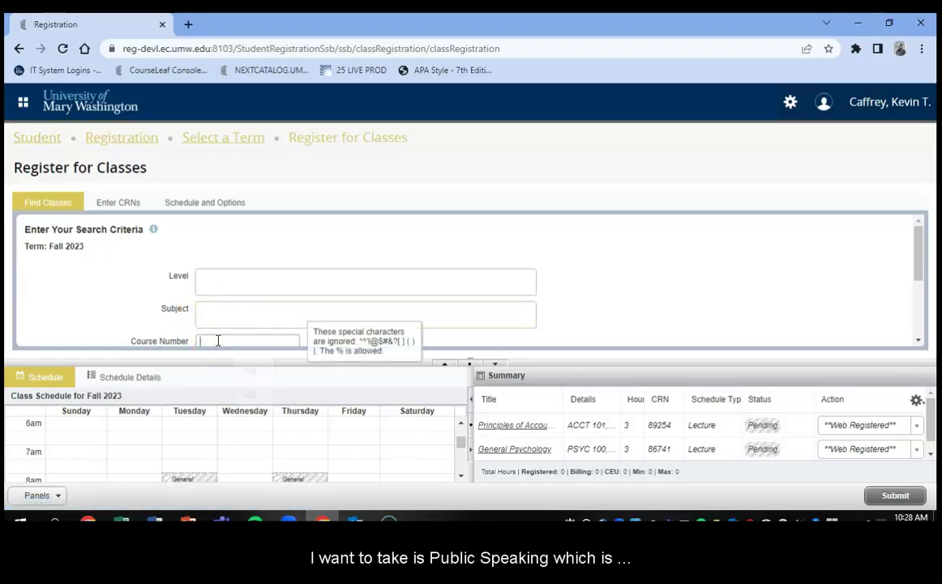
{"action": "left_click", "coordinate": [224, 314]}
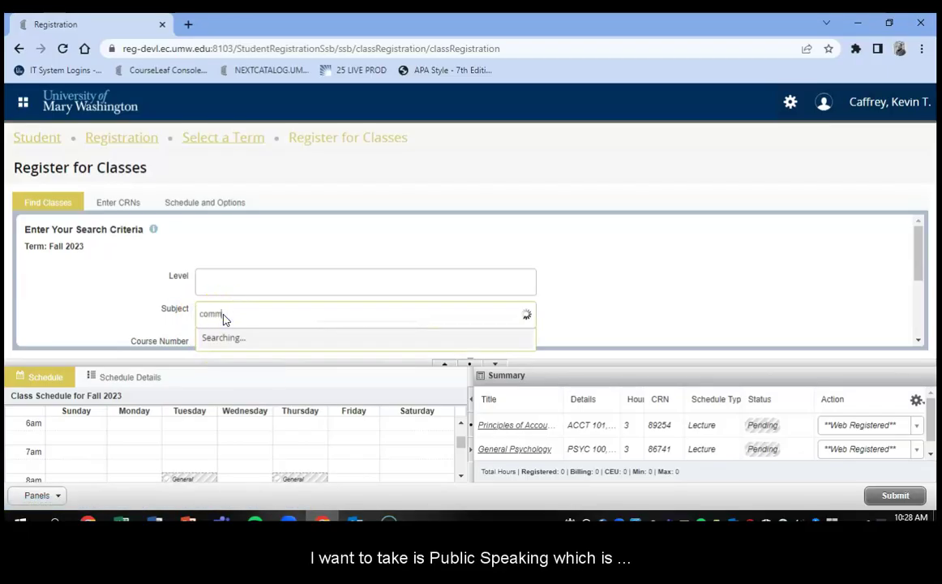
{"action": "type", "text": "comm"}
{"action": "left_click", "coordinate": [225, 339]}
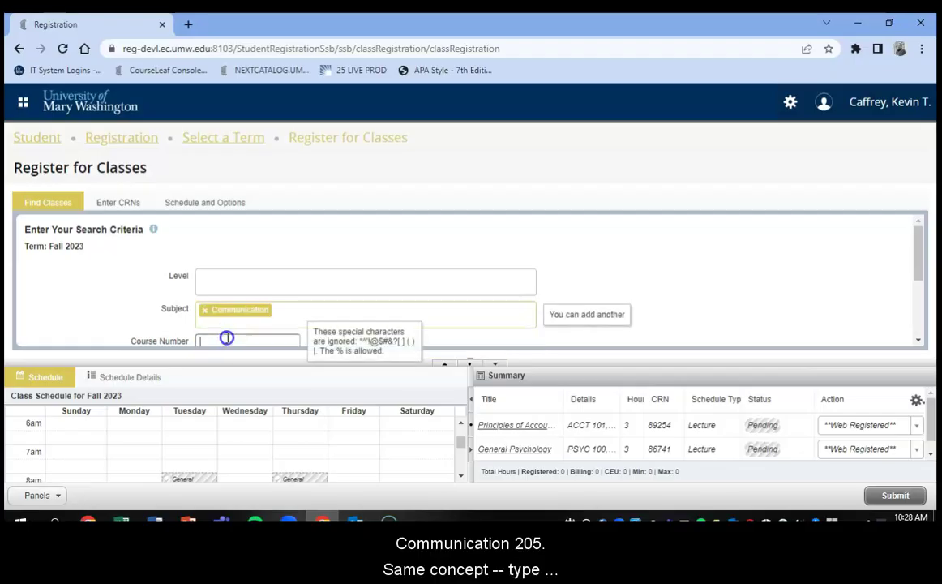
{"action": "type", "text": "205"}
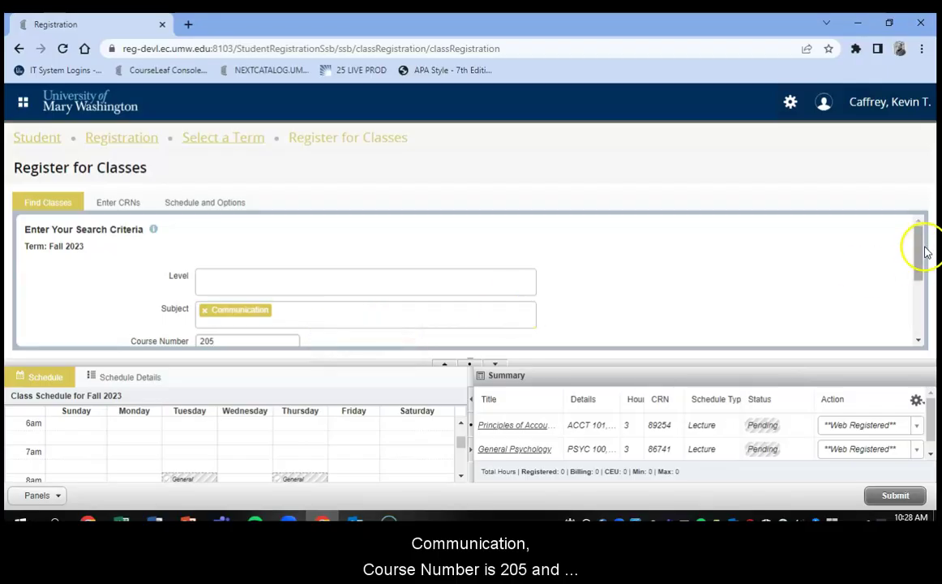
{"action": "left_click_drag", "start_coordinate": [919, 254], "coordinate": [924, 321]}
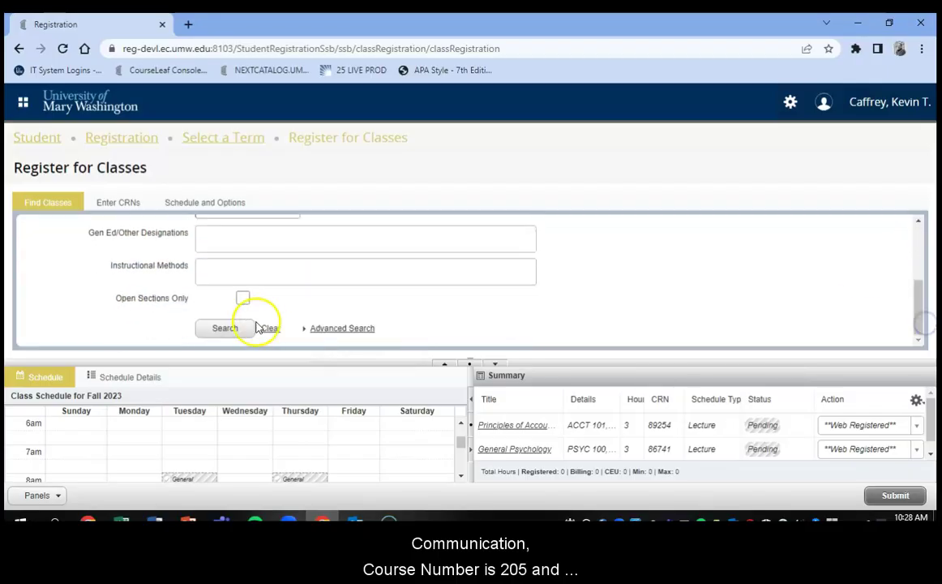
{"action": "left_click", "coordinate": [226, 330]}
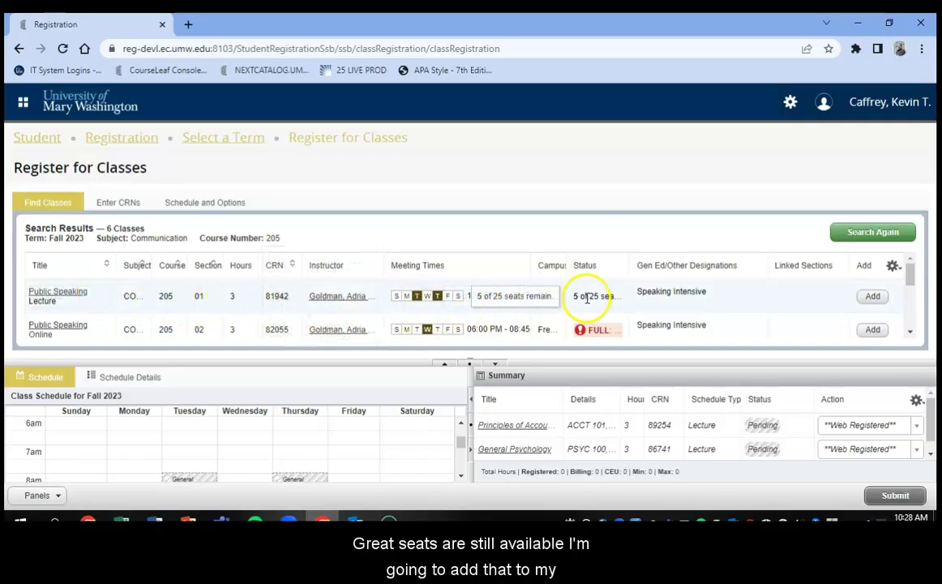
{"action": "left_click", "coordinate": [871, 297]}
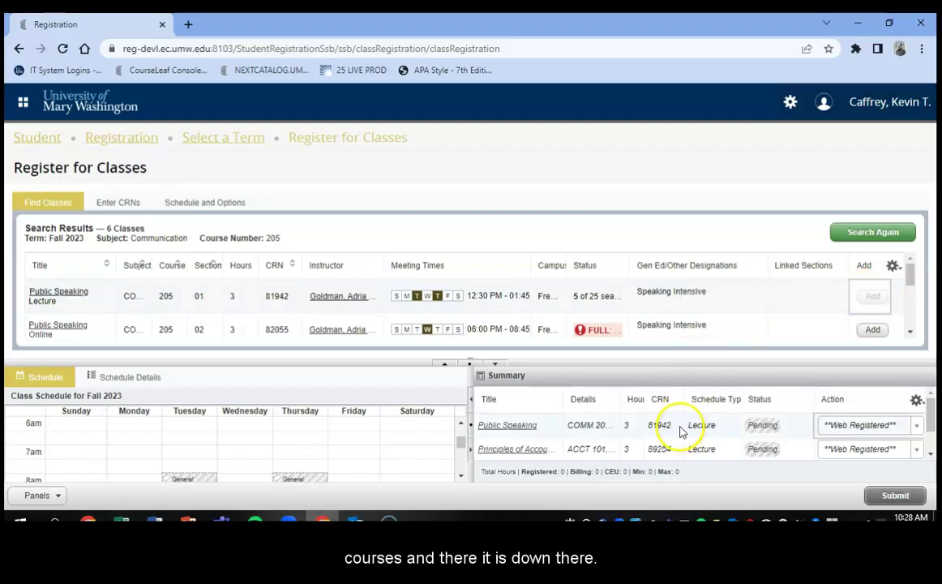
- Reopen the search form and clear the Communication subject and course number 205
{"action": "left_click", "coordinate": [868, 233]}
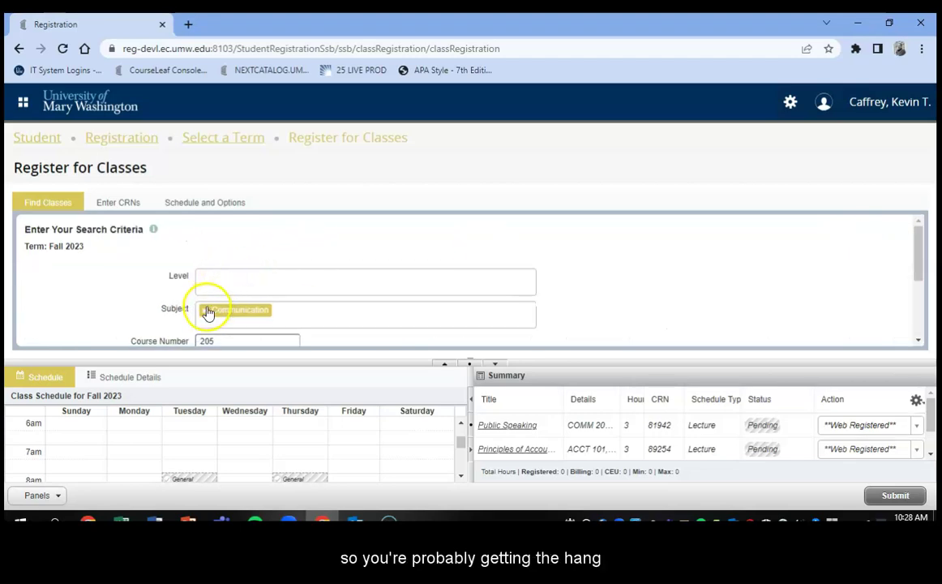
{"action": "left_click", "coordinate": [207, 313]}
{"action": "double_click", "coordinate": [220, 339]}
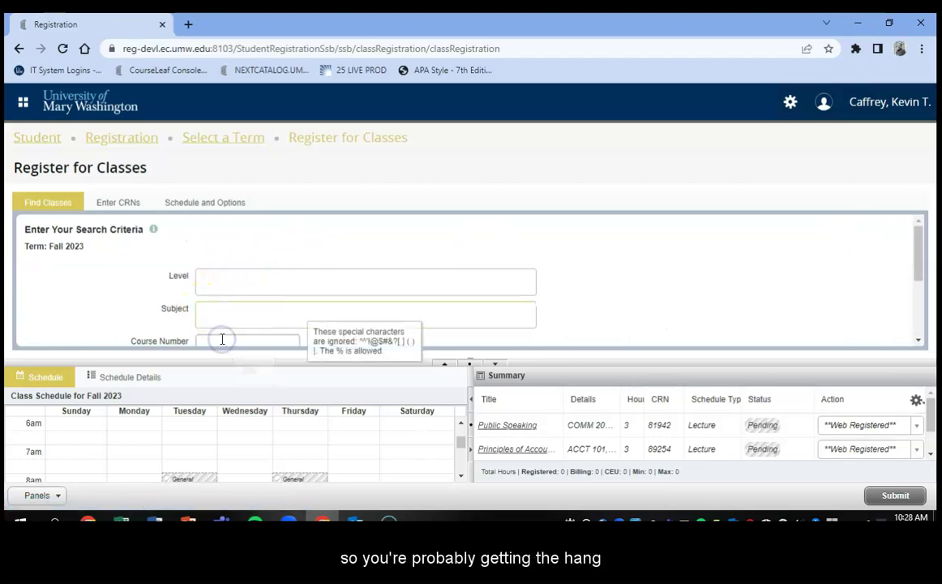
{"action": "key", "text": "BackSpace"}
- Search Philosophy 110 and add Introduction to Law section 01 (CRN 87257)
{"action": "left_click", "coordinate": [218, 315]}
{"action": "type", "text": "phil"}
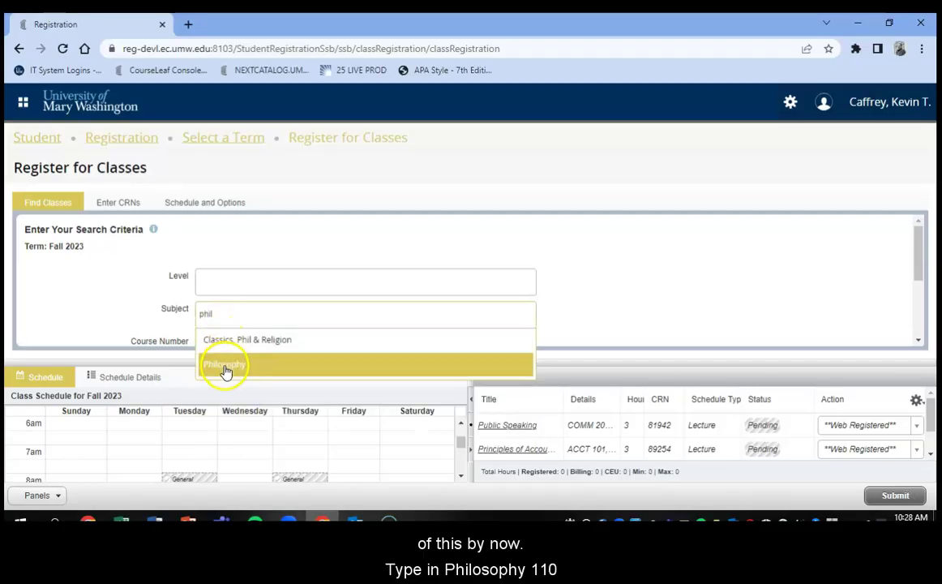
{"action": "left_click", "coordinate": [225, 365]}
{"action": "left_click", "coordinate": [221, 337]}
{"action": "type", "text": "110"}
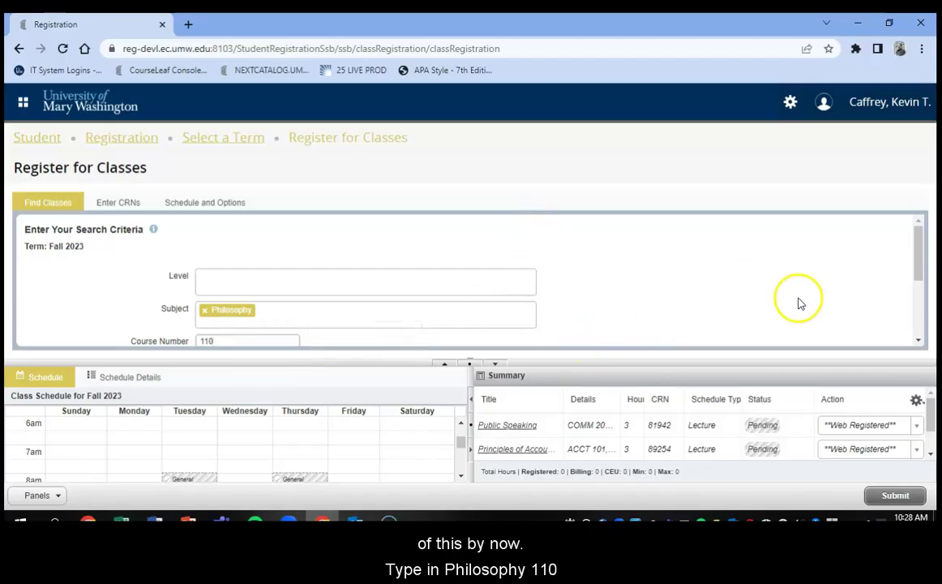
{"action": "scroll", "coordinate": [912, 320], "scroll_direction": "down", "scroll_amount": 3}
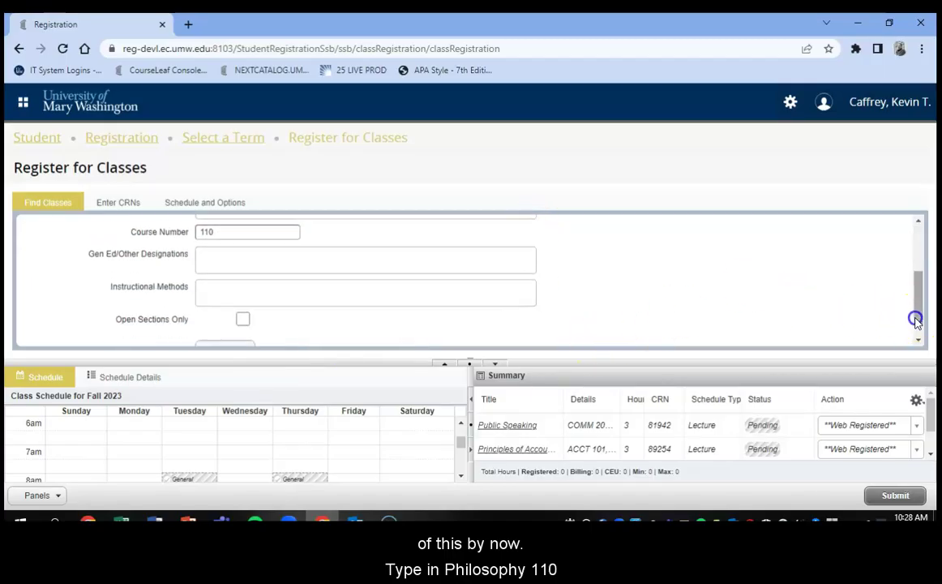
{"action": "left_click", "coordinate": [219, 344]}
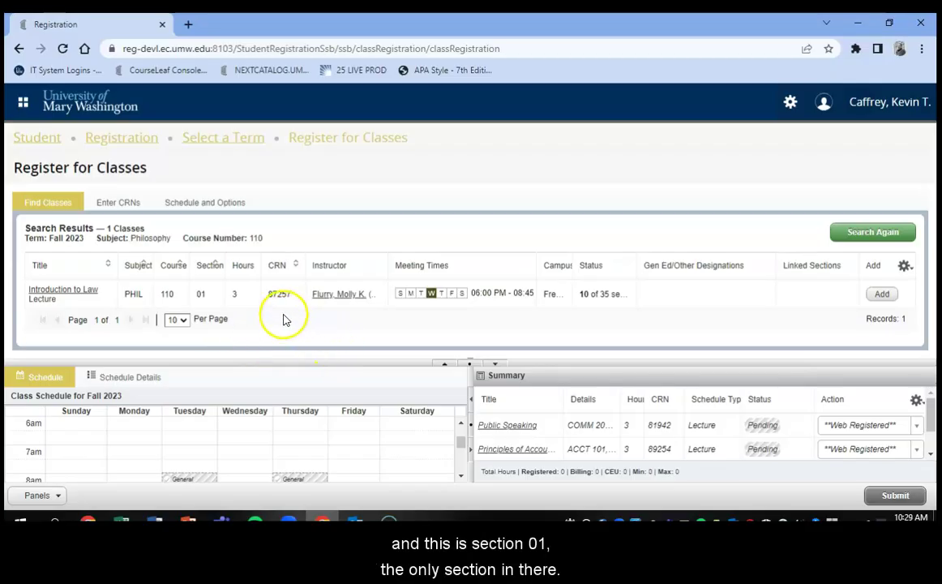
{"action": "left_click", "coordinate": [881, 294]}
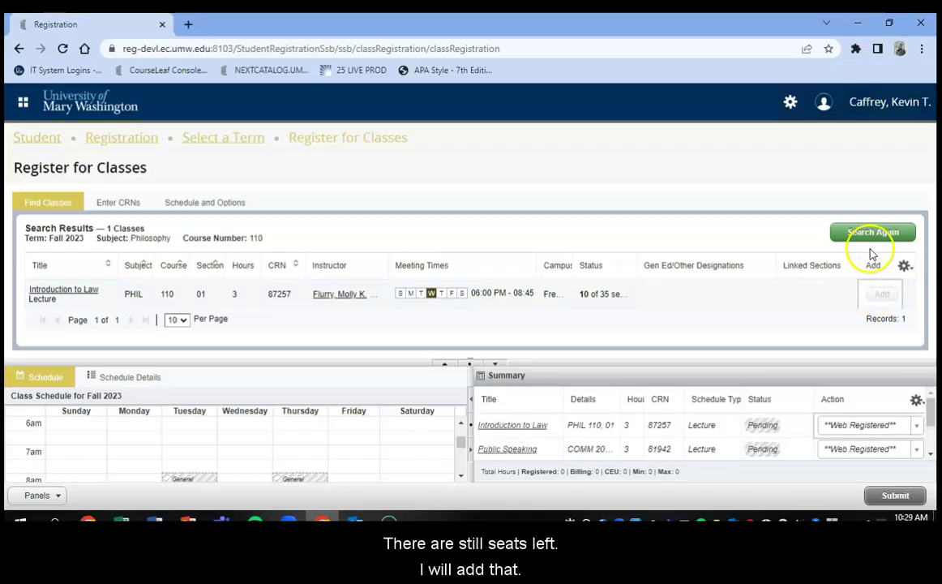
- Replace the search criteria with subject Economics and course number 201b
{"action": "left_click", "coordinate": [871, 233]}
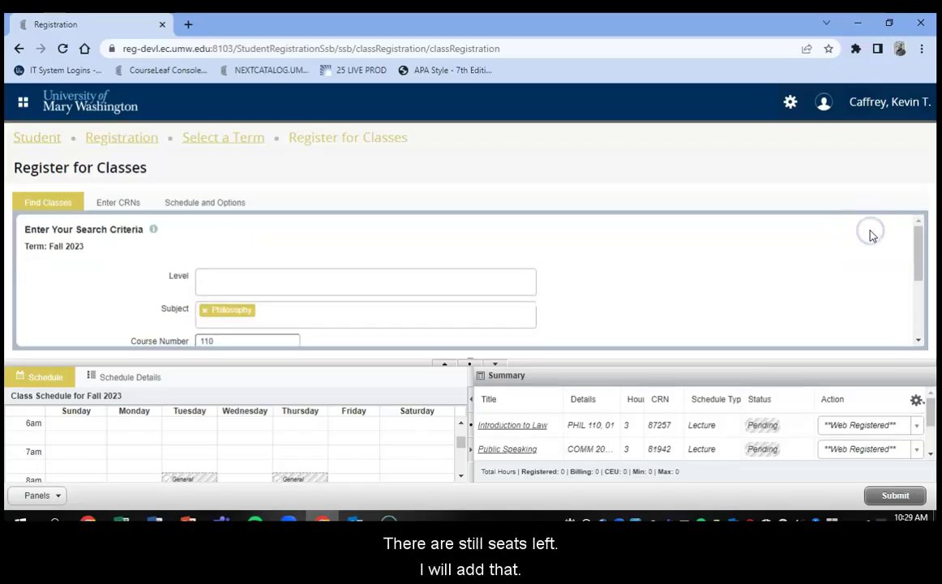
{"action": "left_click", "coordinate": [203, 311]}
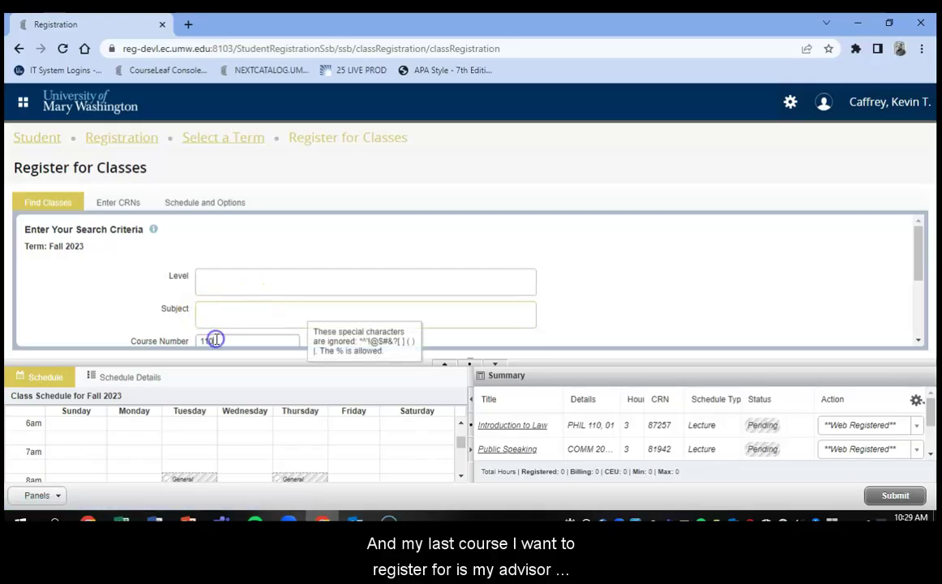
{"action": "key", "text": "BackSpace"}
{"action": "key", "text": "BackSpace"}
{"action": "key", "text": "BackSpace"}
{"action": "left_click", "coordinate": [214, 316]}
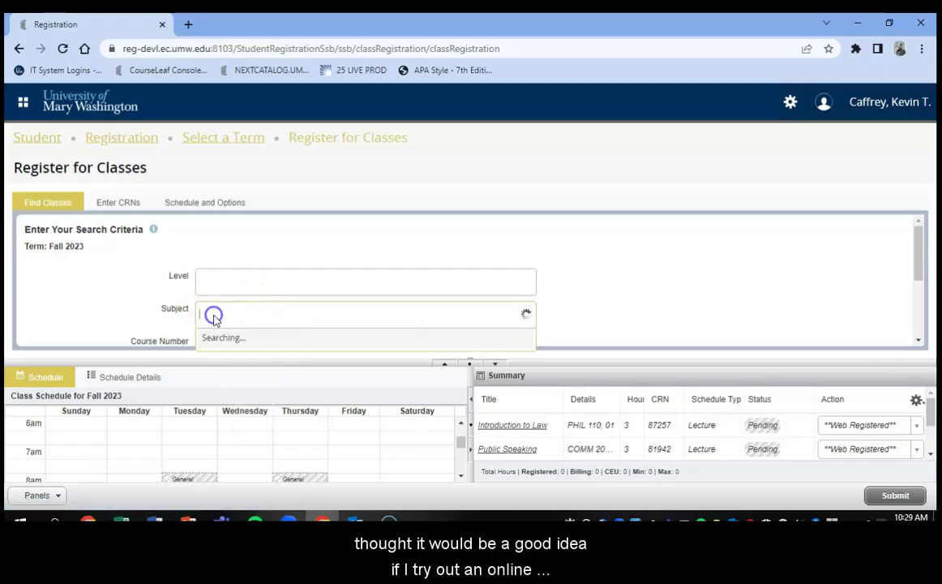
{"action": "type", "text": "econ"}
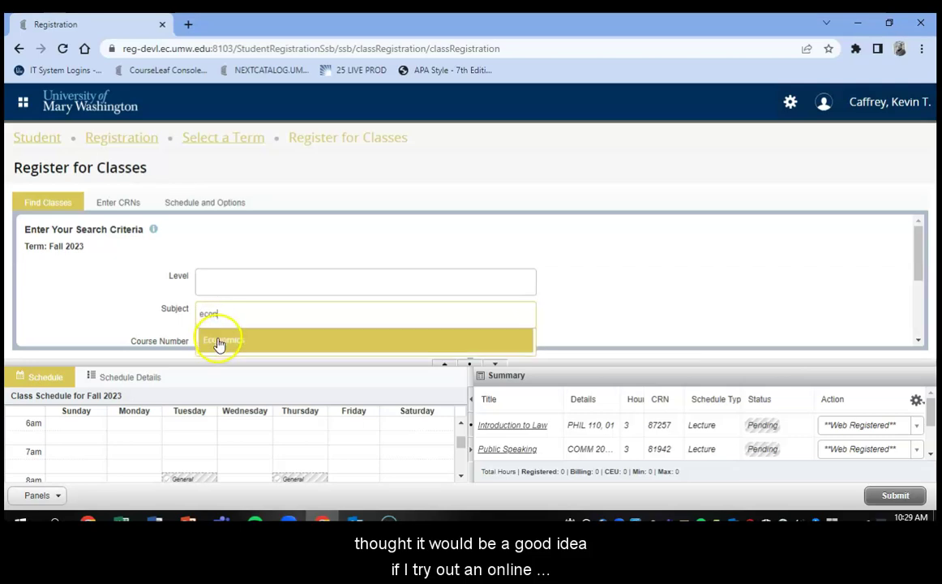
{"action": "left_click", "coordinate": [217, 343]}
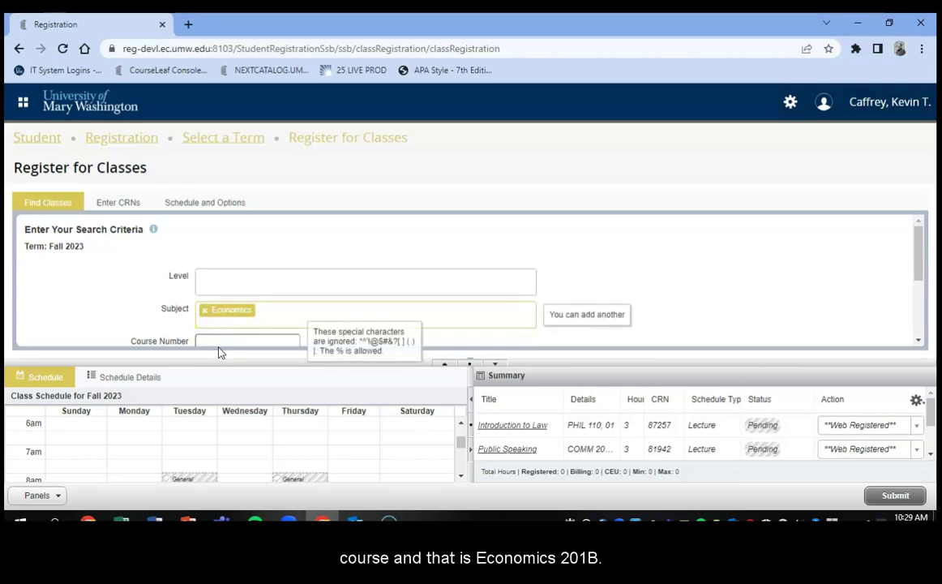
{"action": "left_click", "coordinate": [218, 341]}
{"action": "type", "text": "201"}
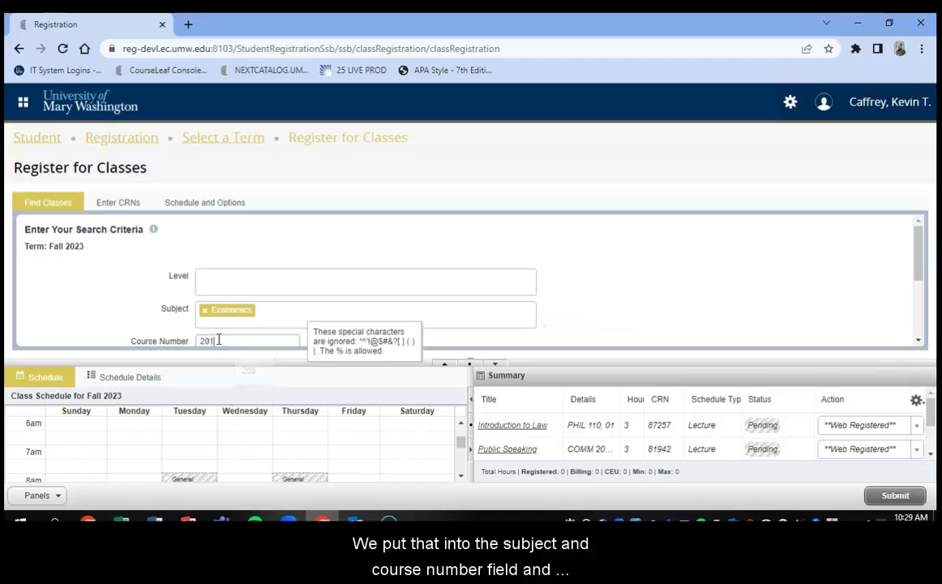
{"action": "type", "text": "b"}
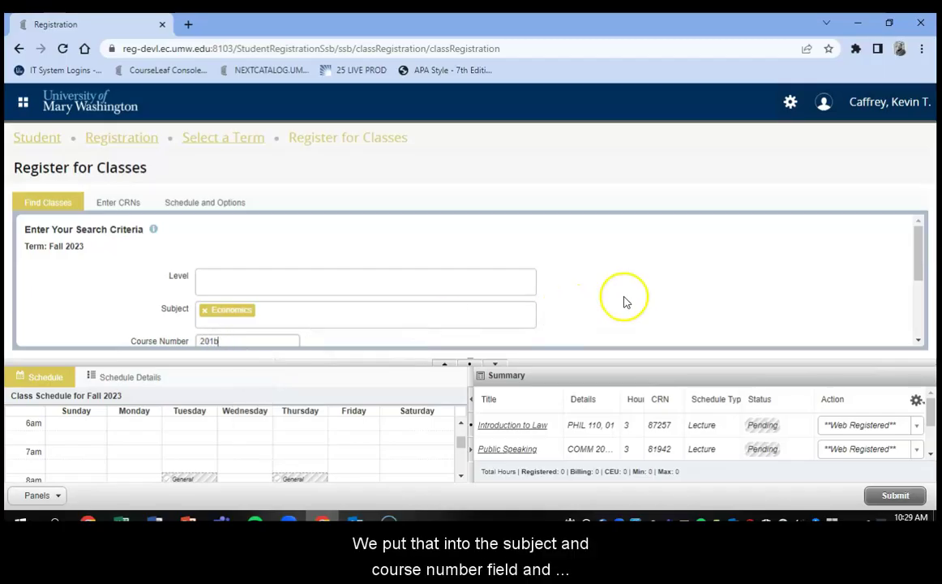
- Search, confirm section 01 meets online, and add Principles of Macroeconomics (CRN 80853)
{"action": "left_click_drag", "start_coordinate": [923, 267], "coordinate": [921, 318]}
{"action": "left_click", "coordinate": [226, 330]}
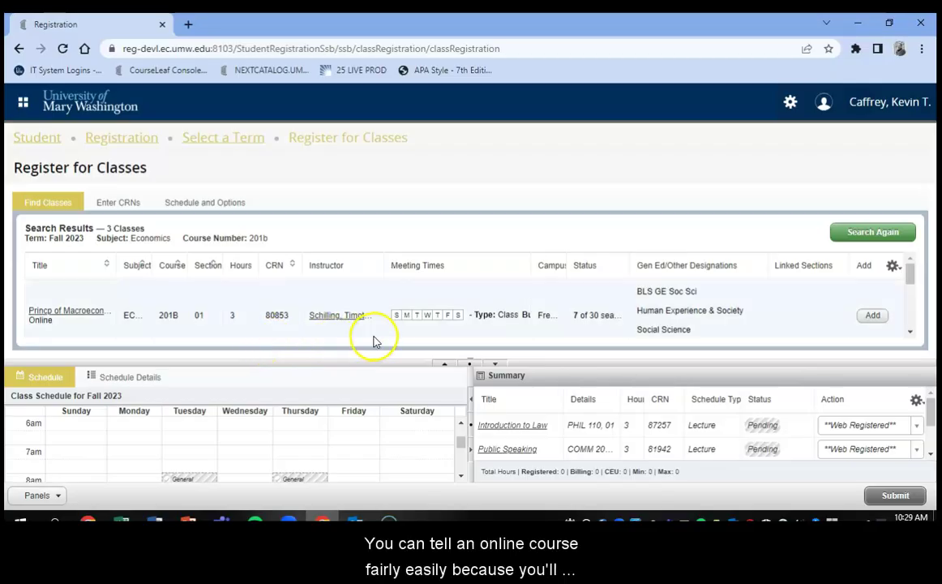
{"action": "mouse_move", "coordinate": [432, 317]}
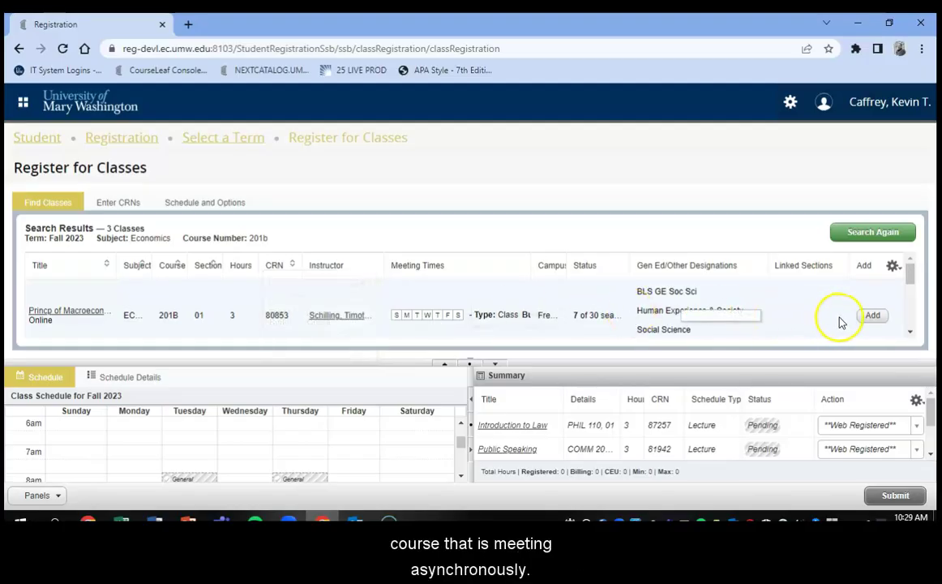
{"action": "left_click", "coordinate": [873, 317]}
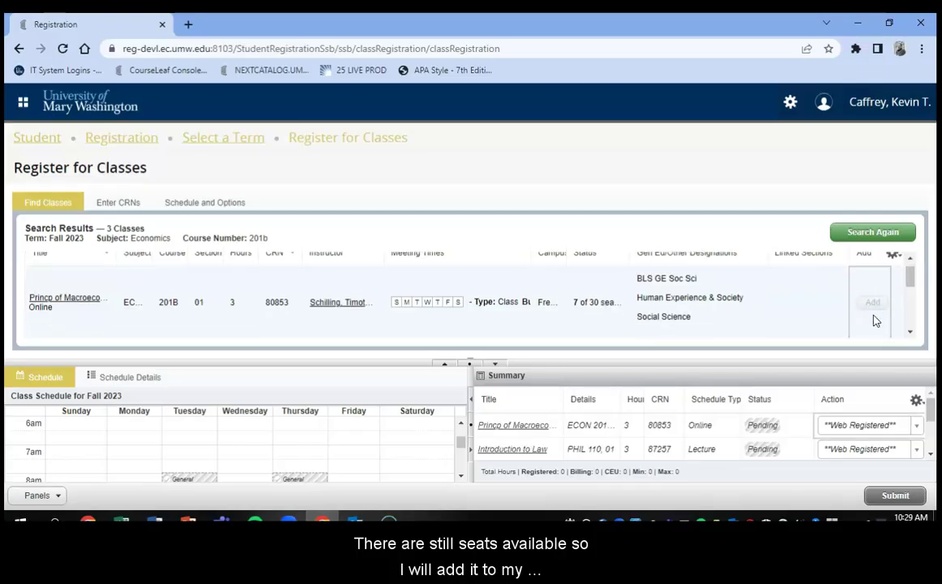
- Review the five pending Fall 2023 classes in Summary and submit them for 15 hours
{"action": "left_click", "coordinate": [930, 457]}
{"action": "left_click", "coordinate": [930, 457]}
{"action": "left_click", "coordinate": [930, 457]}
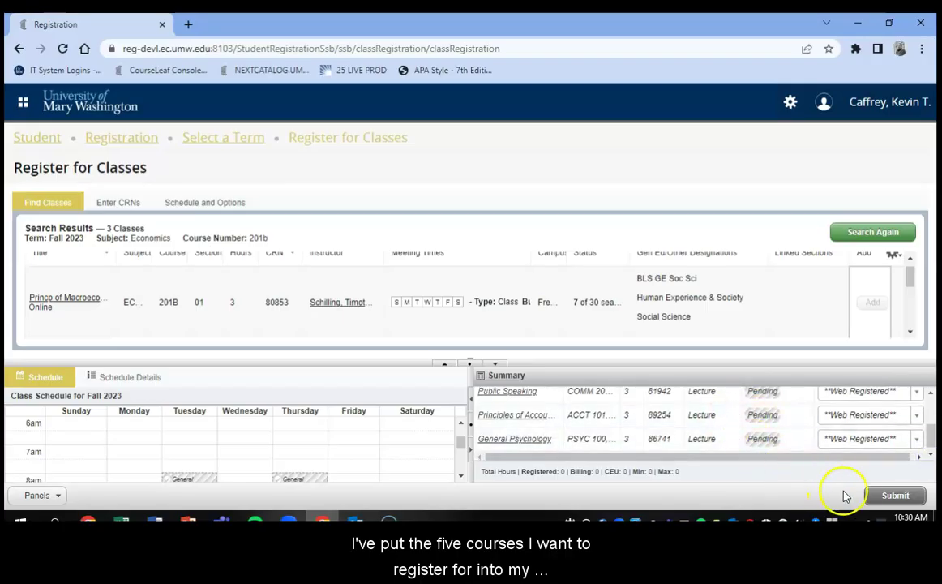
{"action": "left_click", "coordinate": [888, 496]}
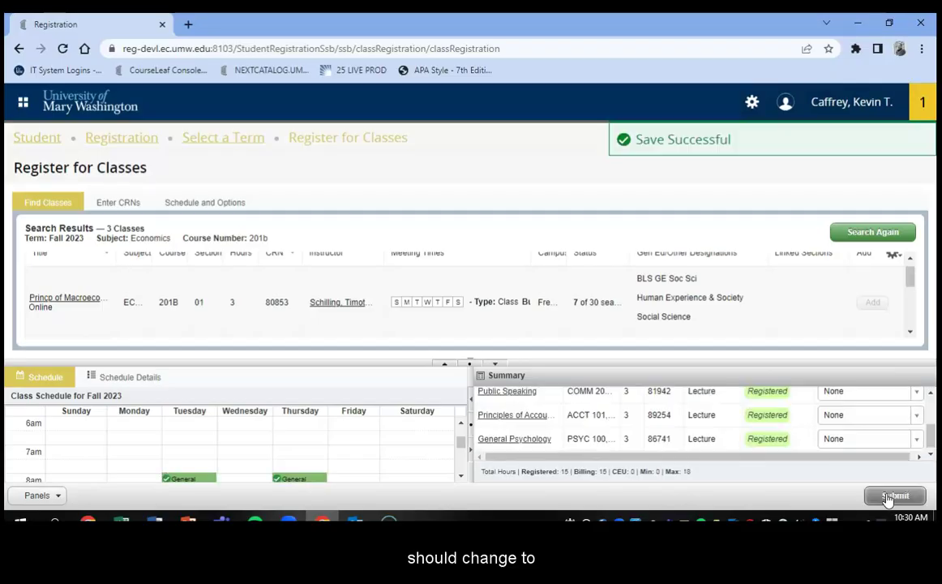
{"action": "left_click", "coordinate": [928, 434]}
{"action": "right_click", "coordinate": [929, 434]}
{"action": "scroll", "coordinate": [925, 414], "scroll_direction": "up", "scroll_amount": 3}
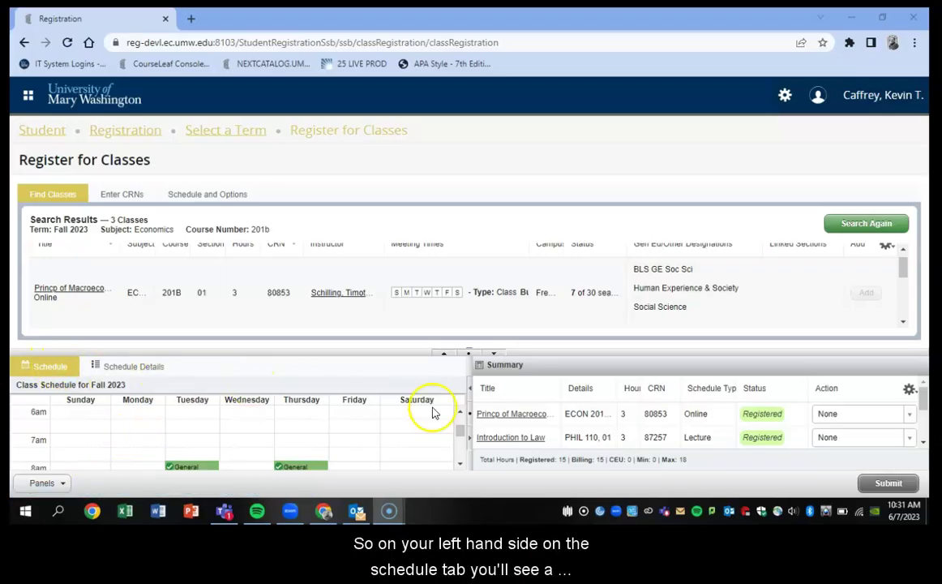
{"action": "left_click", "coordinate": [461, 465]}
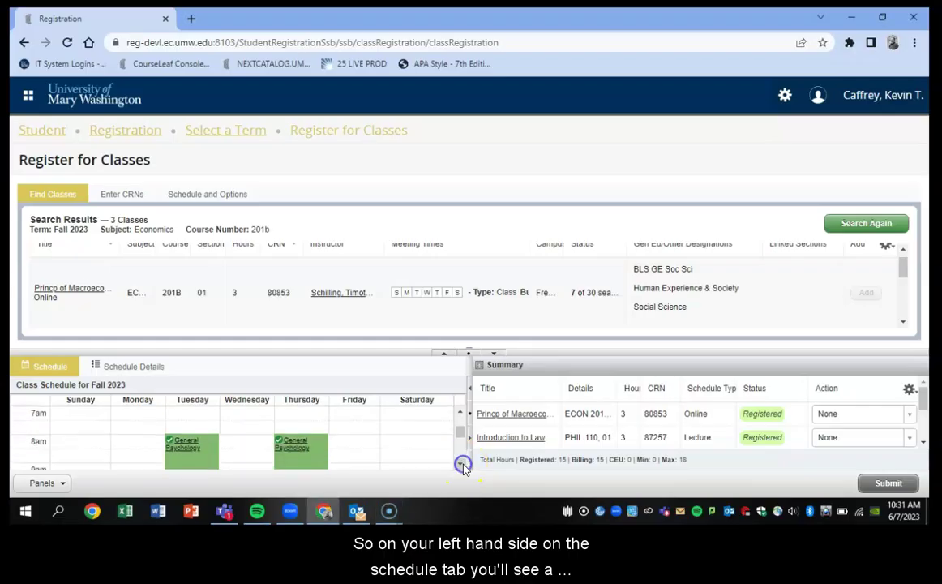
{"action": "left_click", "coordinate": [461, 466]}
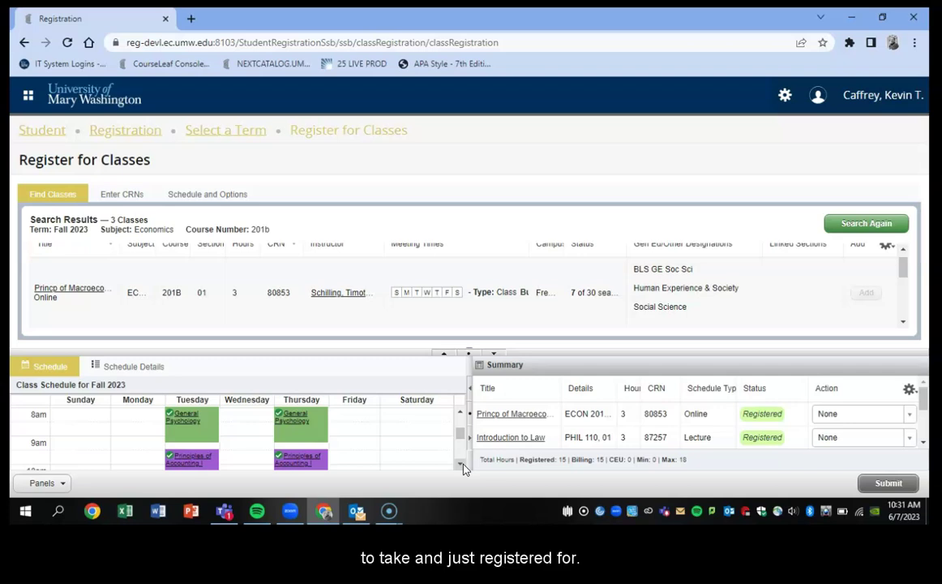
{"action": "left_click", "coordinate": [461, 465]}
{"action": "left_click", "coordinate": [461, 465]}
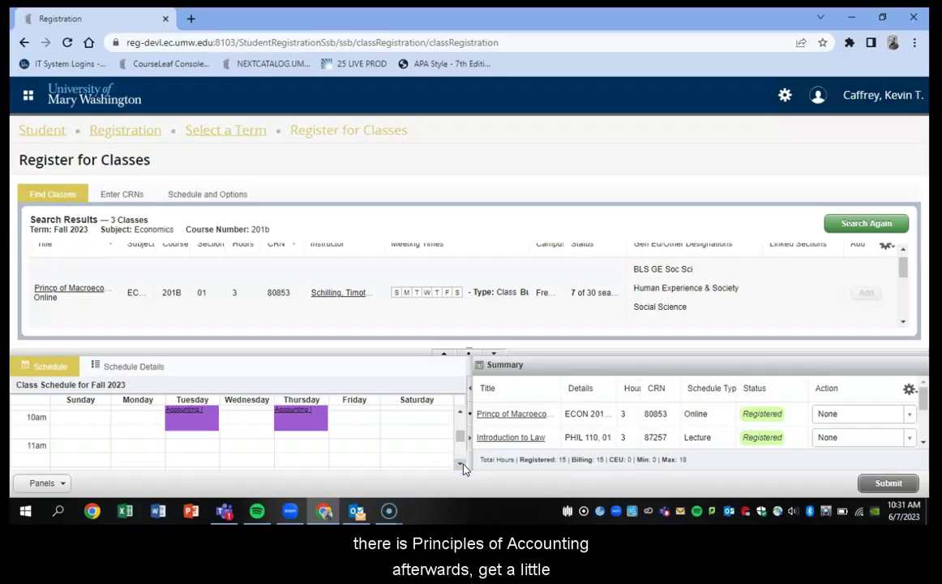
{"action": "left_click", "coordinate": [462, 465]}
{"action": "left_click", "coordinate": [461, 466]}
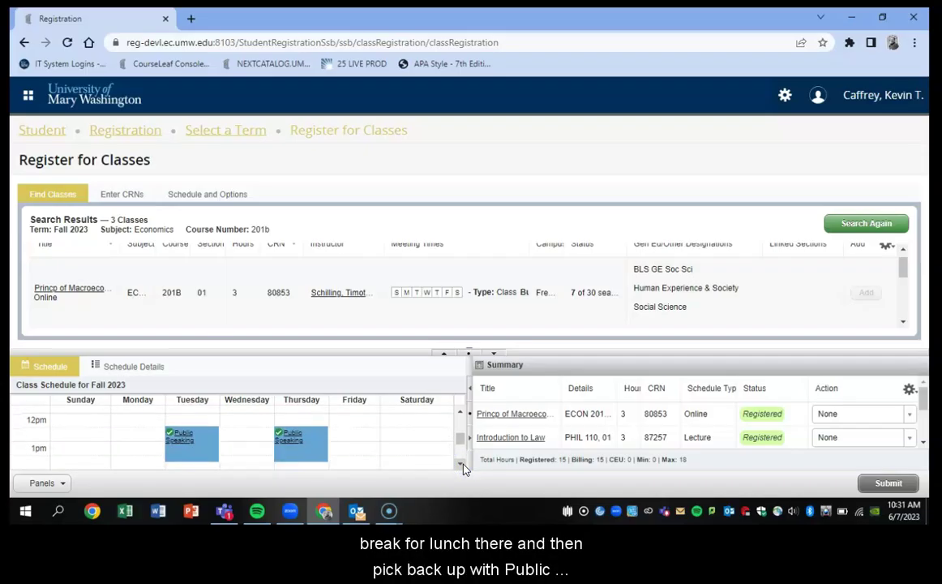
{"action": "left_click", "coordinate": [461, 466]}
{"action": "left_click", "coordinate": [462, 465]}
{"action": "left_click", "coordinate": [462, 465]}
{"action": "left_click", "coordinate": [461, 466]}
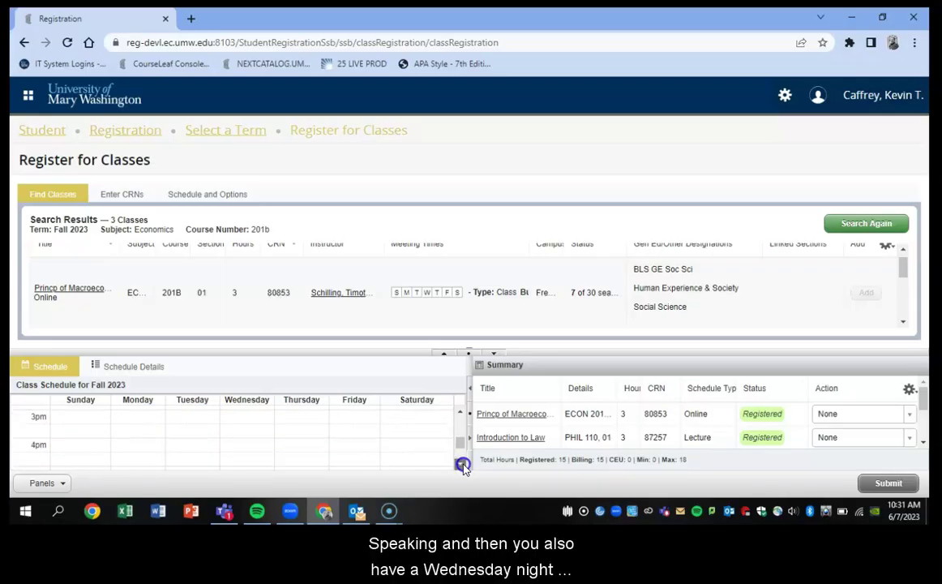
{"action": "left_click", "coordinate": [462, 465]}
{"action": "left_click", "coordinate": [461, 466]}
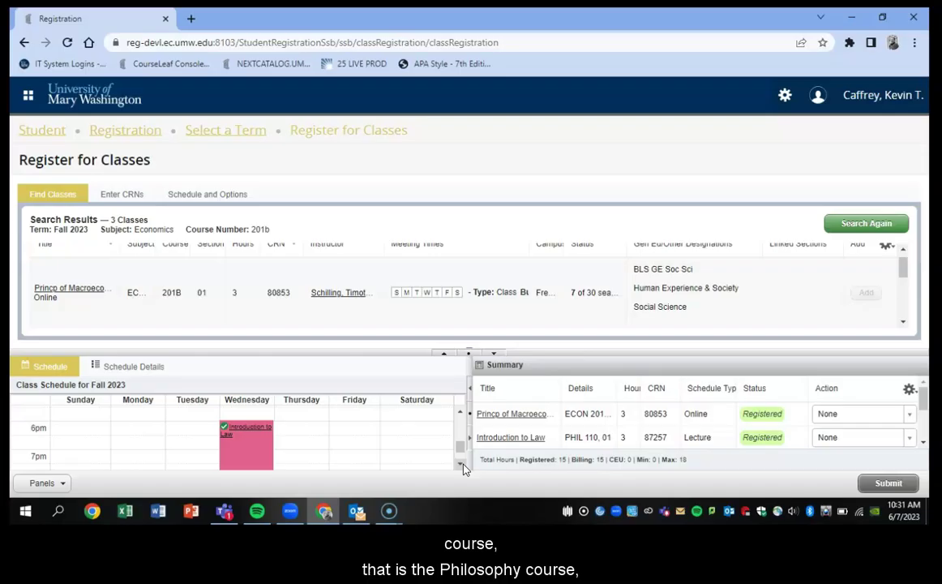
{"action": "left_click", "coordinate": [461, 466]}
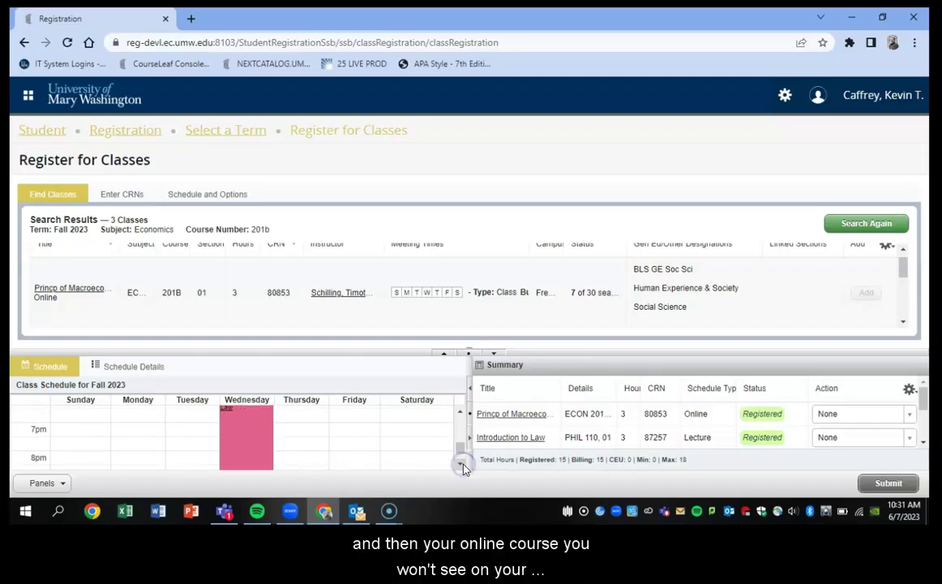
{"action": "left_click", "coordinate": [462, 465]}
{"action": "left_click", "coordinate": [461, 465]}
{"action": "left_click", "coordinate": [460, 453]}
{"action": "left_click_drag", "start_coordinate": [461, 457], "coordinate": [460, 415]}
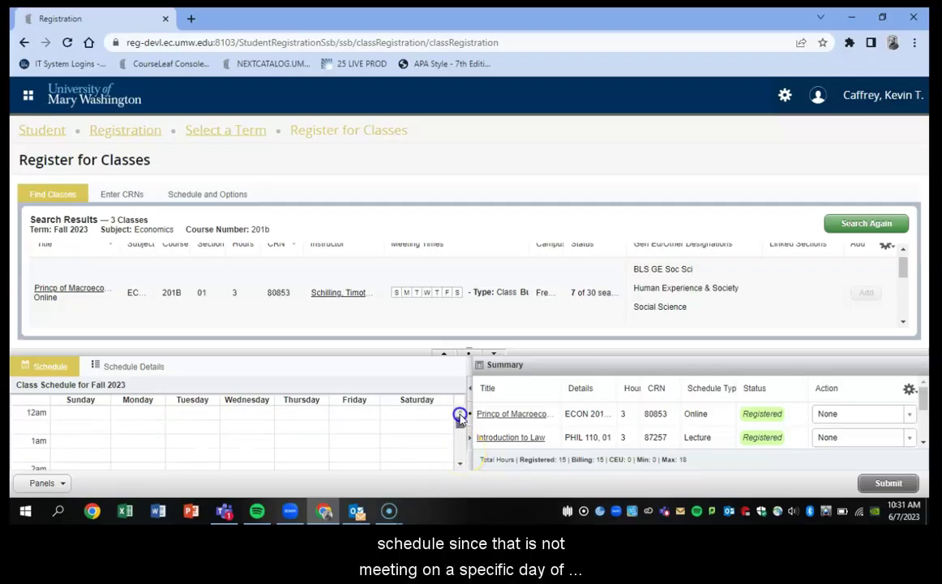
- Open Schedule Details and scroll to Introduction to Law's meeting time and CRN
{"action": "left_click", "coordinate": [144, 367]}
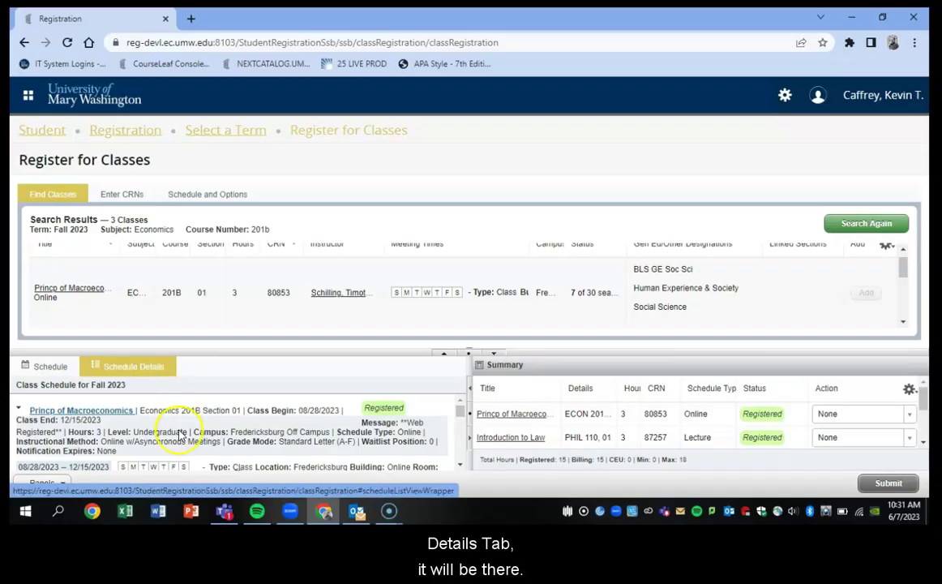
{"action": "left_click", "coordinate": [146, 420]}
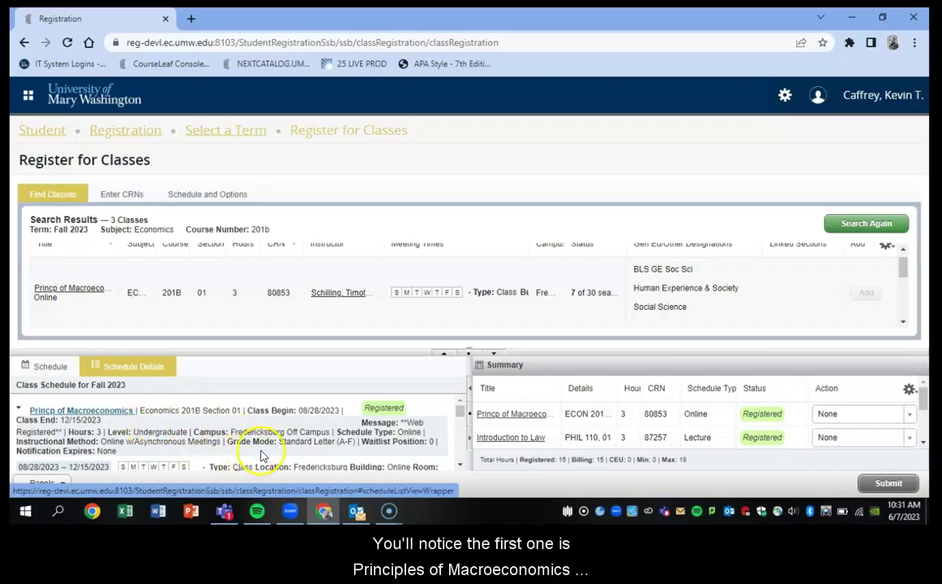
{"action": "left_click", "coordinate": [459, 469]}
{"action": "left_click", "coordinate": [459, 469]}
{"action": "left_click", "coordinate": [460, 468]}
{"action": "left_click", "coordinate": [459, 468]}
{"action": "left_click", "coordinate": [459, 469]}
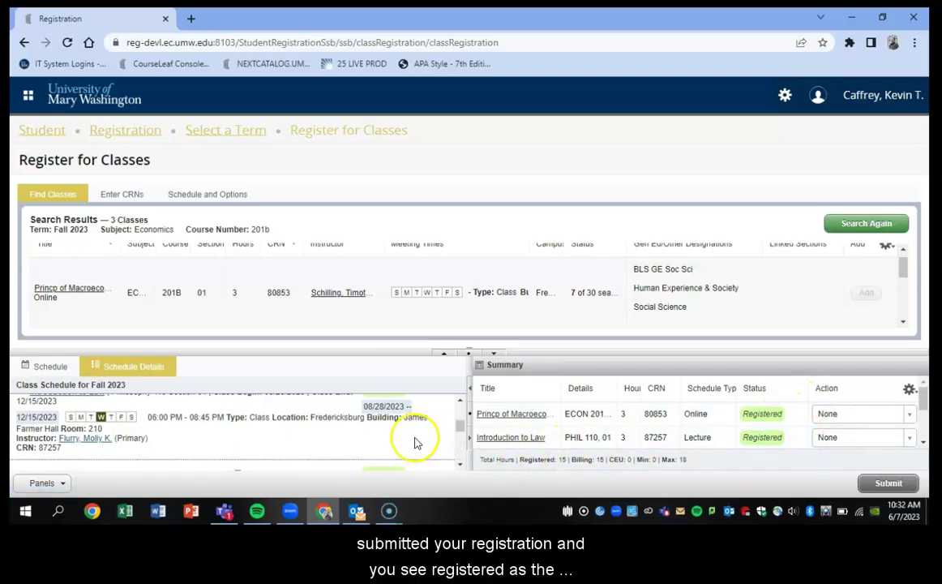
- Review Public Speaking and Principles of Accounting I details, then return to the search form
{"action": "left_click", "coordinate": [459, 468]}
{"action": "left_click", "coordinate": [459, 468]}
{"action": "left_click", "coordinate": [459, 468]}
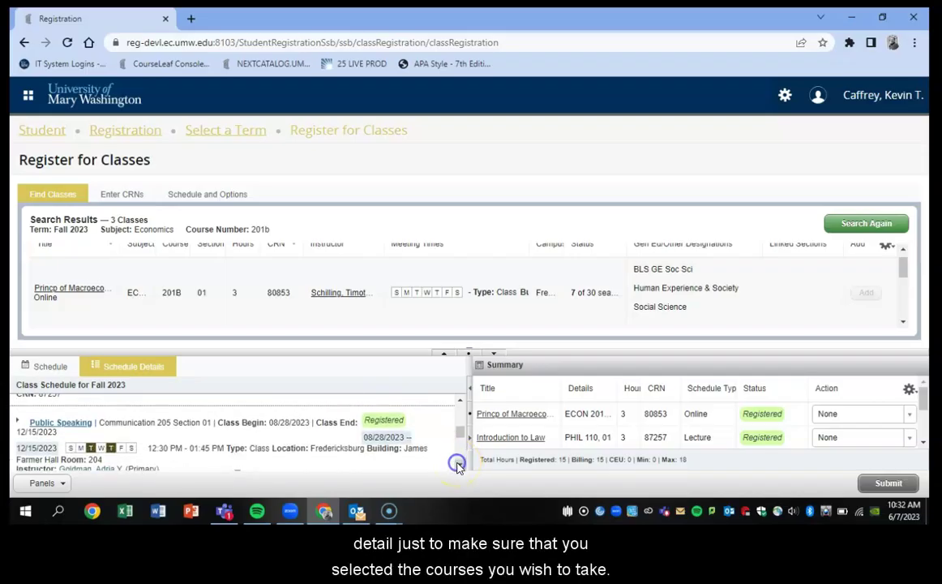
{"action": "left_click", "coordinate": [459, 468]}
{"action": "left_click", "coordinate": [459, 468]}
{"action": "left_click", "coordinate": [459, 468]}
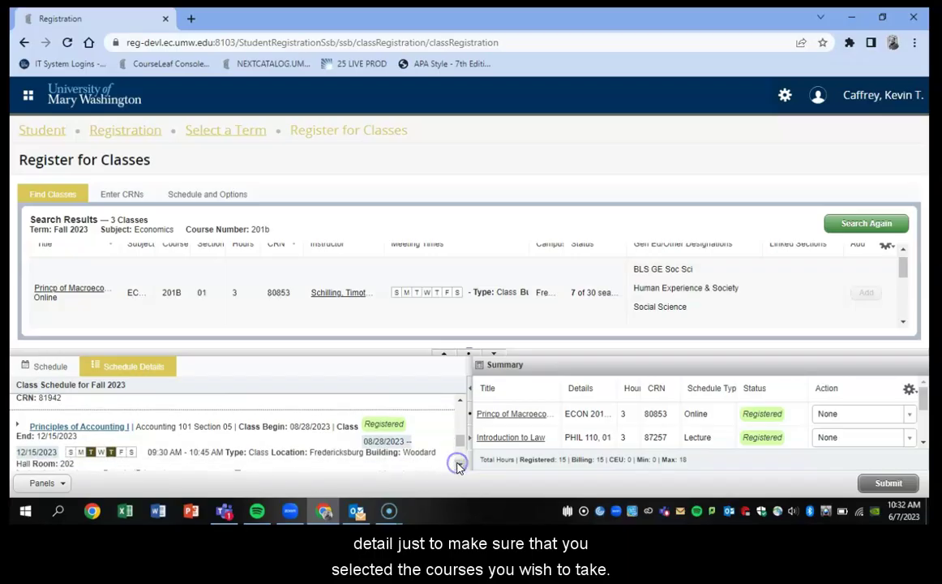
{"action": "left_click", "coordinate": [459, 468]}
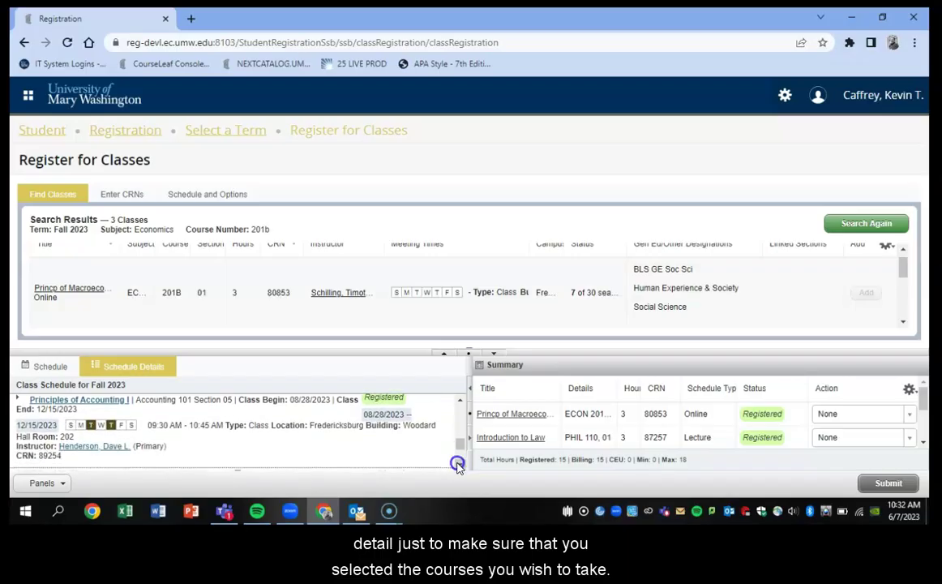
{"action": "left_click", "coordinate": [867, 224]}
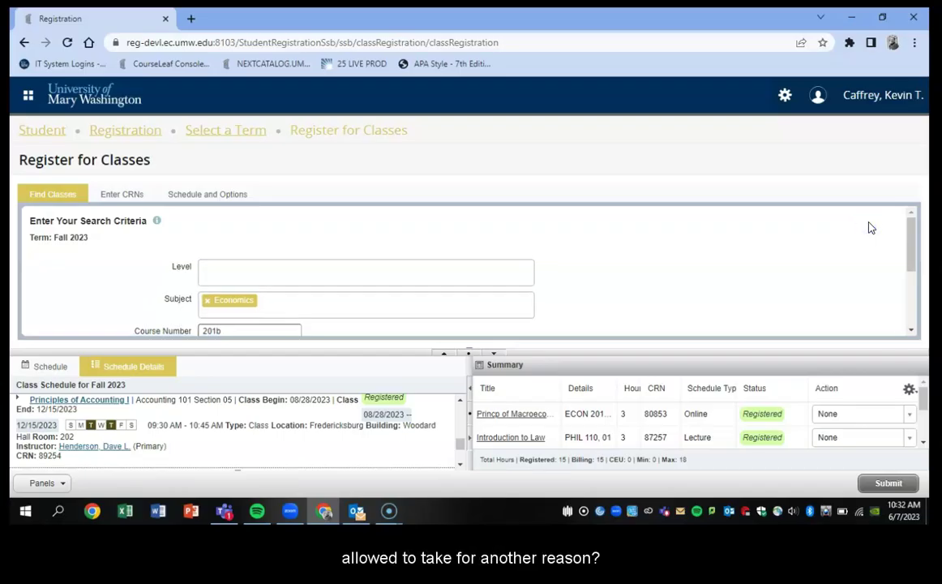
- Replace the Economics subject with Sociology and clear the old course number
{"action": "left_click", "coordinate": [208, 305]}
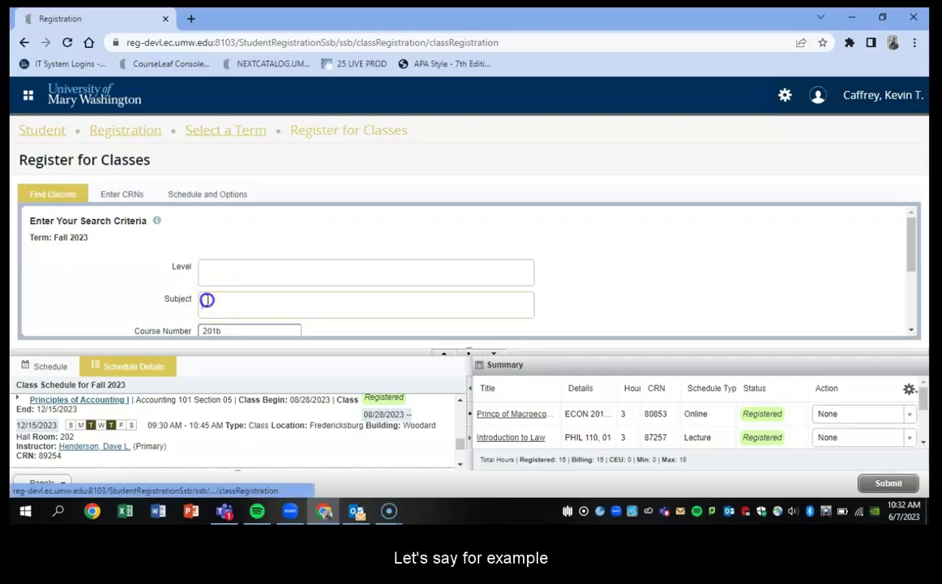
{"action": "left_click", "coordinate": [225, 331]}
{"action": "key", "text": "BackSpace"}
{"action": "key", "text": "BackSpace"}
{"action": "key", "text": "BackSpace"}
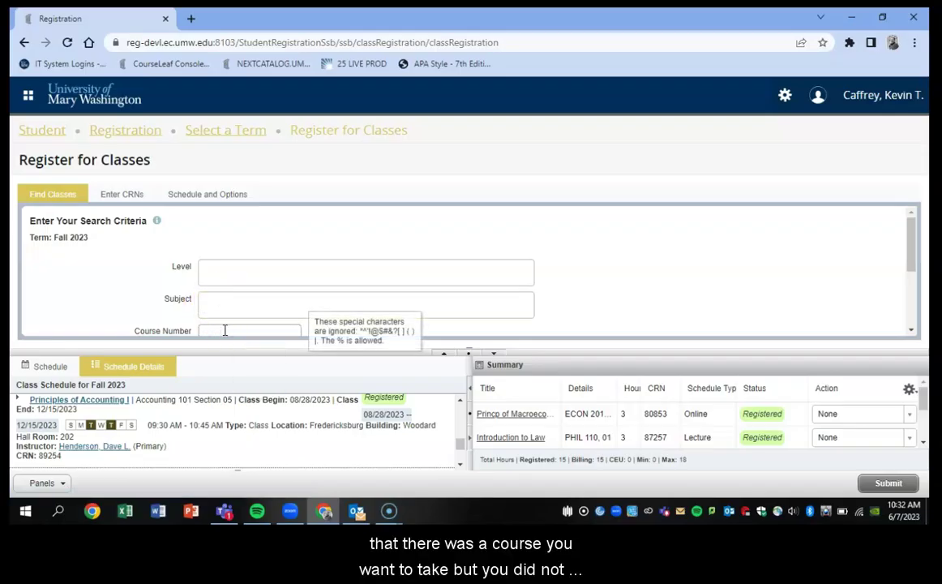
{"action": "left_click", "coordinate": [225, 306]}
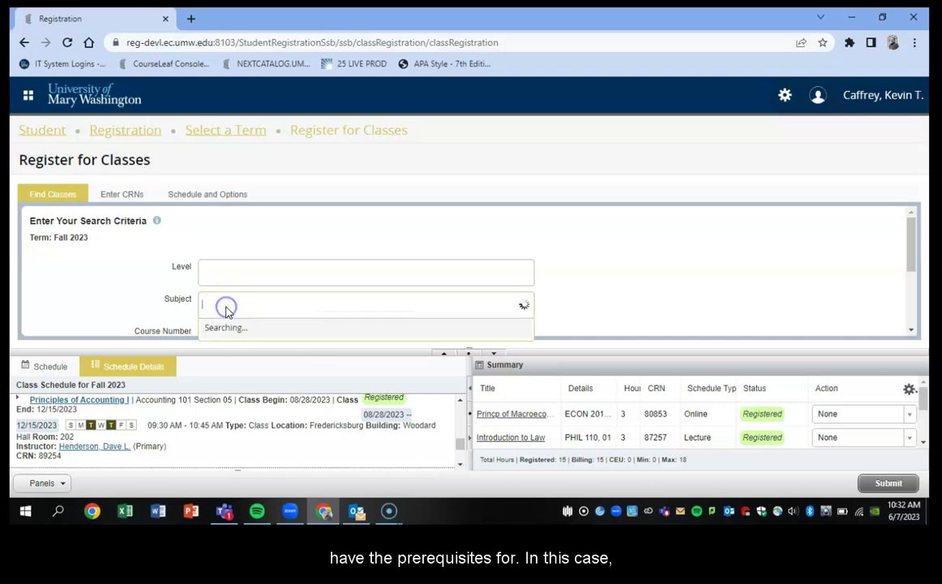
{"action": "type", "text": "socio"}
{"action": "left_click", "coordinate": [221, 330]}
- Search Sociology course 355, add Death and Society, and submit the registration
{"action": "left_click", "coordinate": [224, 332]}
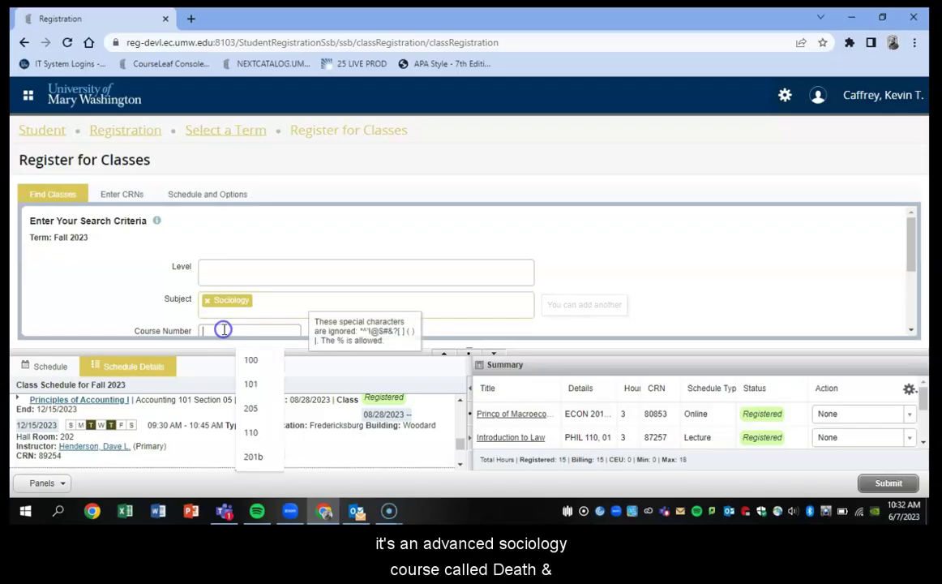
{"action": "type", "text": "355"}
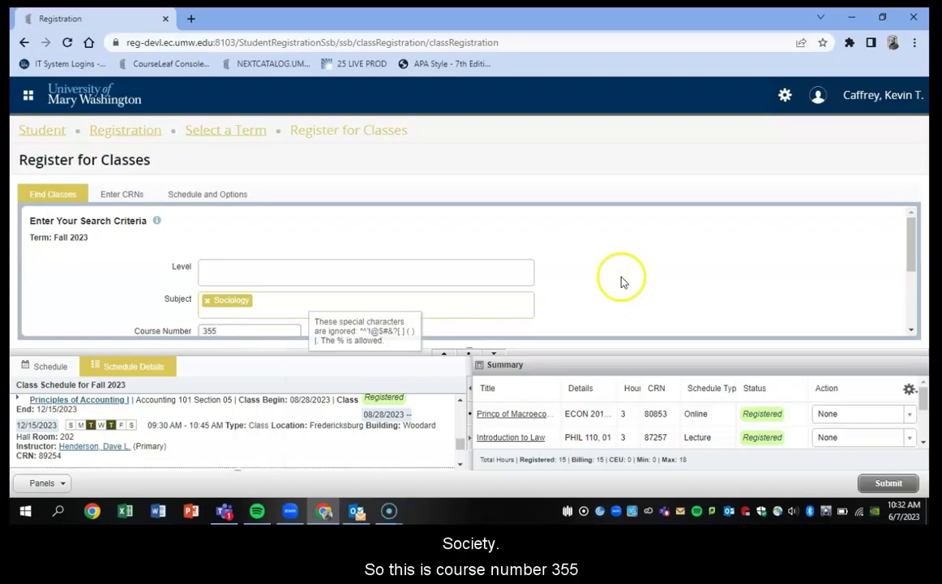
{"action": "left_click_drag", "start_coordinate": [910, 255], "coordinate": [911, 280]}
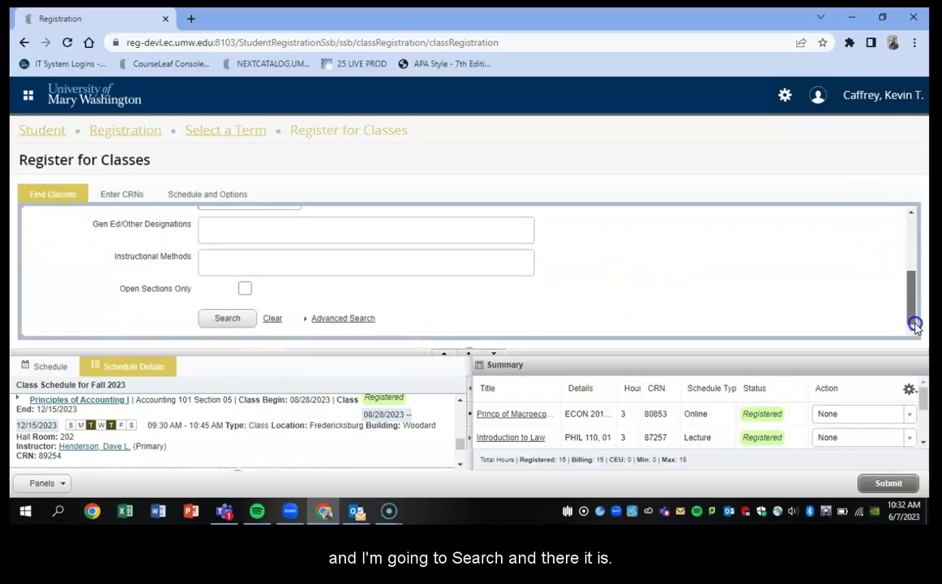
{"action": "left_click", "coordinate": [228, 318]}
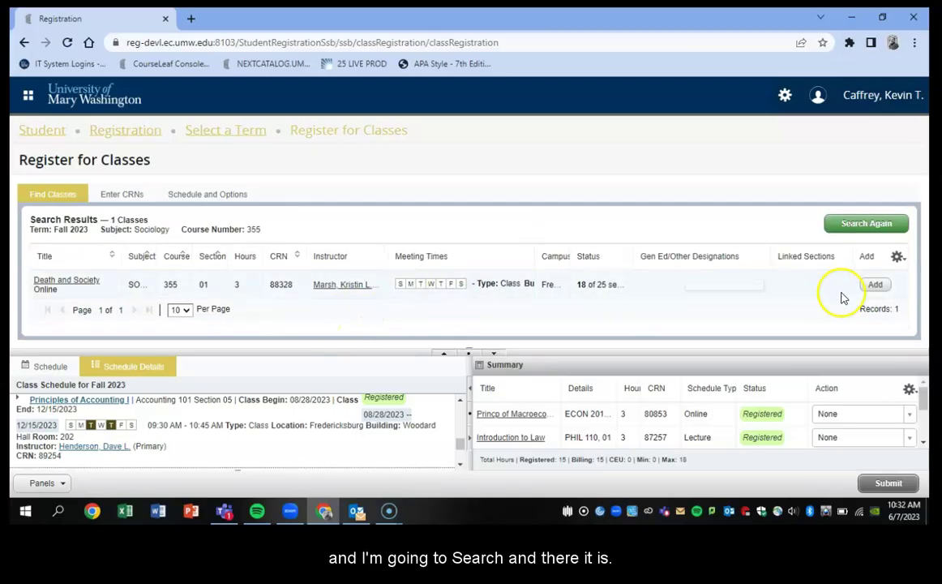
{"action": "left_click", "coordinate": [874, 285]}
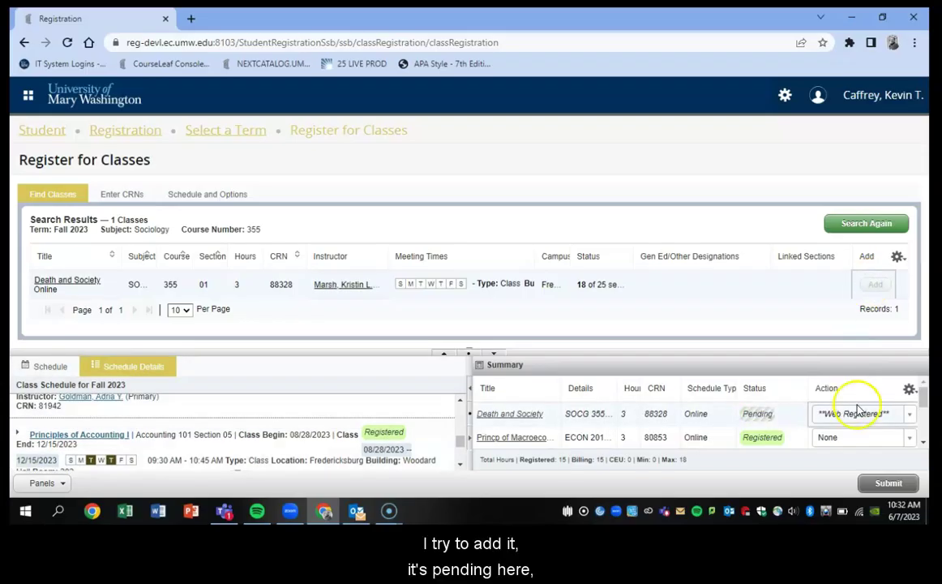
{"action": "left_click", "coordinate": [890, 484]}
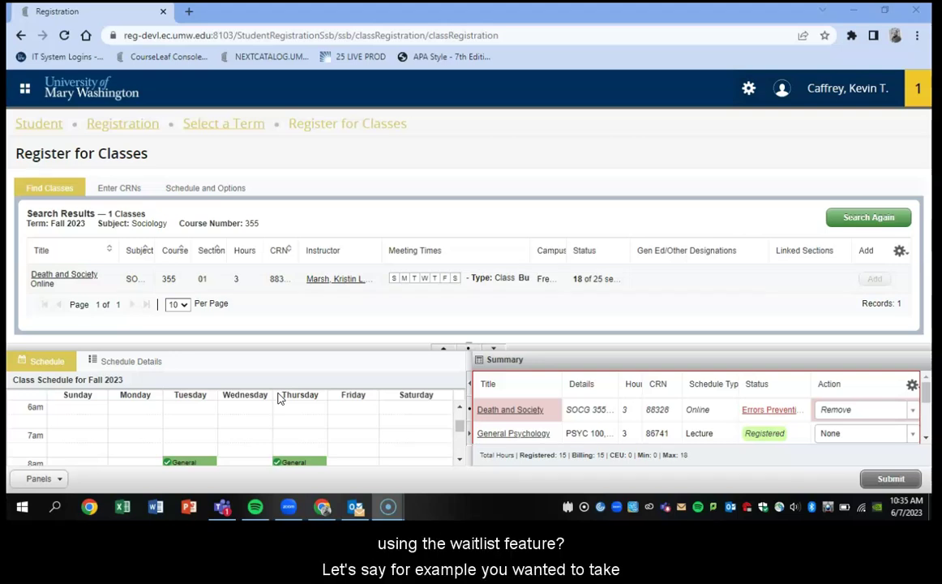
- Back on the search form, swap Sociology for Business Law and clear the course number
{"action": "left_click", "coordinate": [863, 216]}
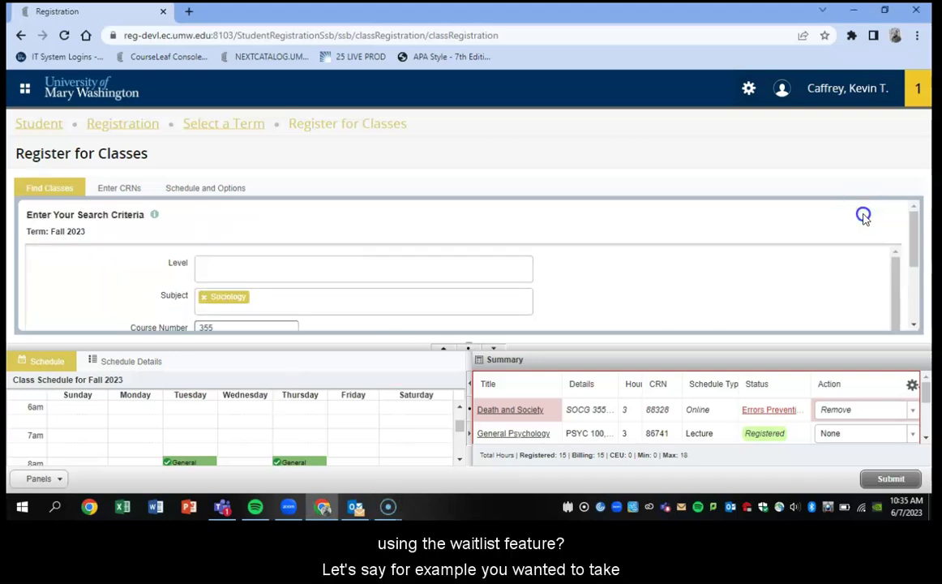
{"action": "left_click", "coordinate": [204, 297]}
{"action": "double_click", "coordinate": [213, 326]}
{"action": "type", "text": "3"}
{"action": "key", "text": "BackSpace"}
{"action": "left_click", "coordinate": [216, 297]}
{"action": "type", "text": "busin"}
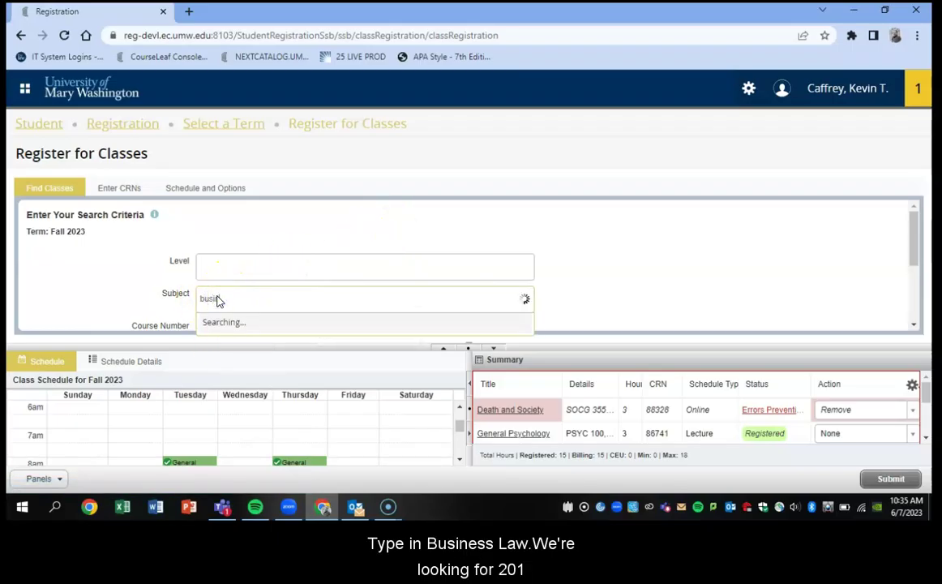
{"action": "type", "text": "ess law"}
{"action": "left_click", "coordinate": [226, 323]}
- Search Business Law 201 and add the full online A1 Legal Environment of Business section
{"action": "left_click", "coordinate": [226, 324]}
{"action": "type", "text": "201"}
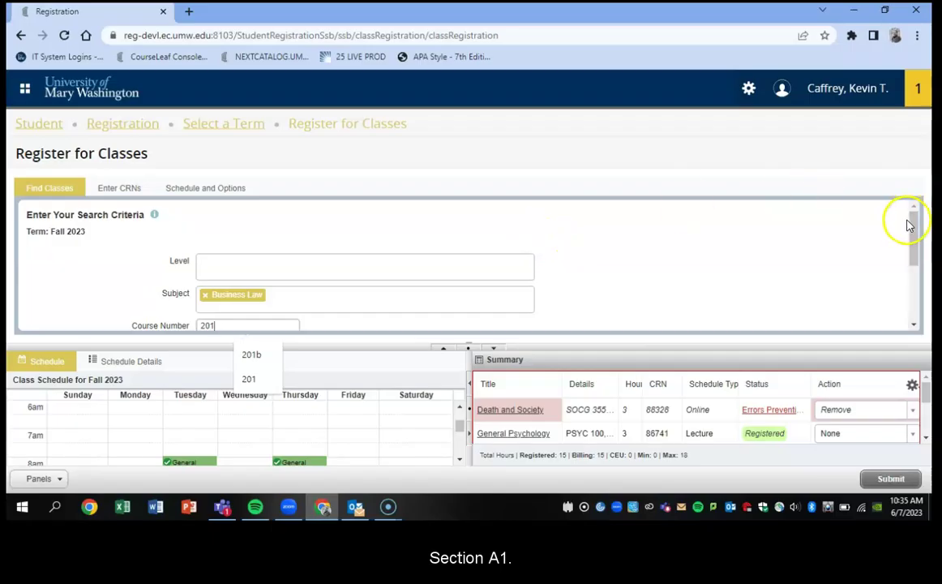
{"action": "left_click_drag", "start_coordinate": [909, 225], "coordinate": [915, 301]}
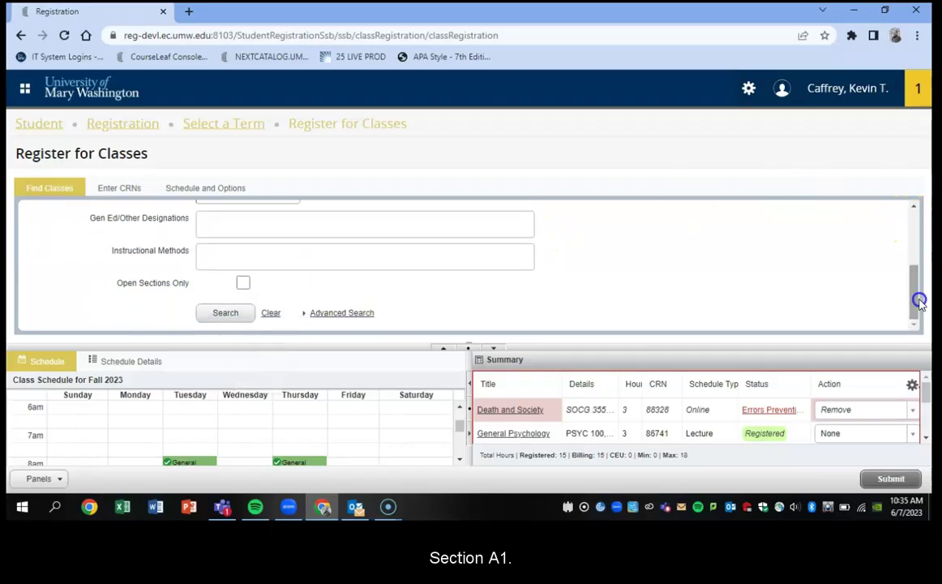
{"action": "left_click", "coordinate": [227, 317]}
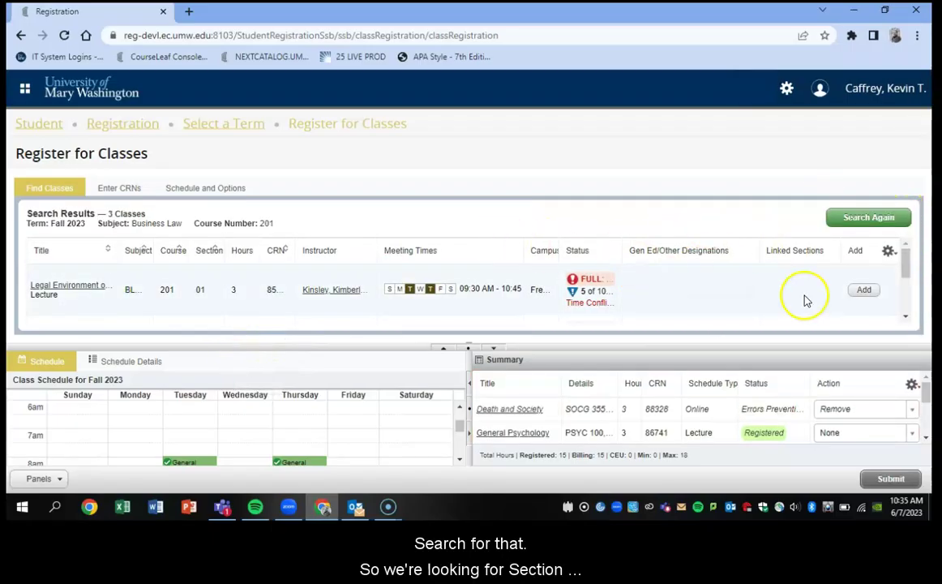
{"action": "left_click", "coordinate": [906, 317]}
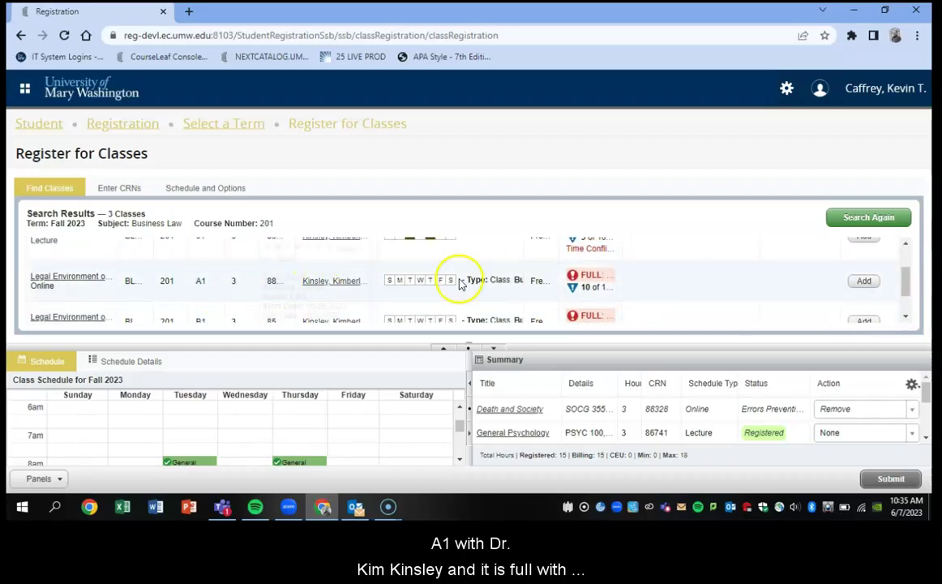
{"action": "mouse_move", "coordinate": [577, 280]}
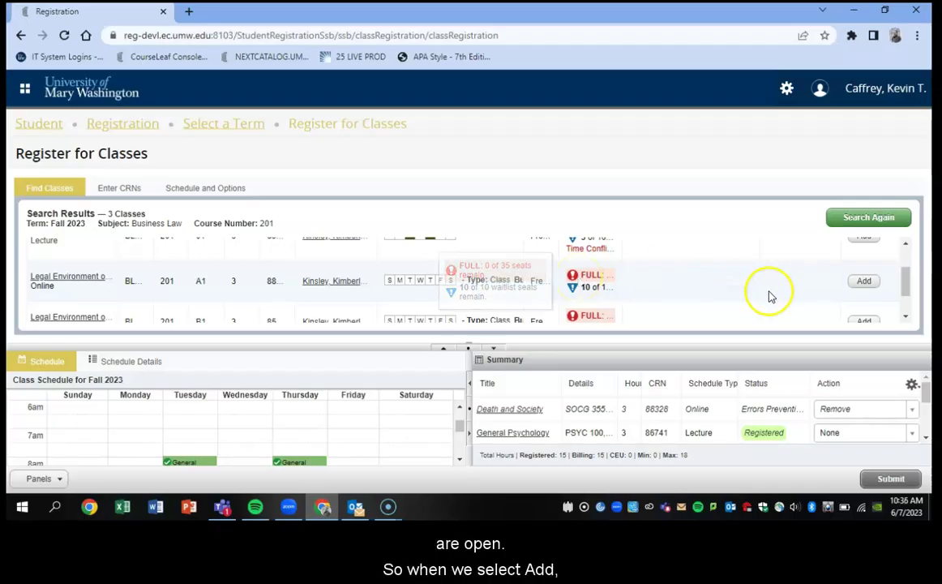
{"action": "left_click", "coordinate": [863, 280]}
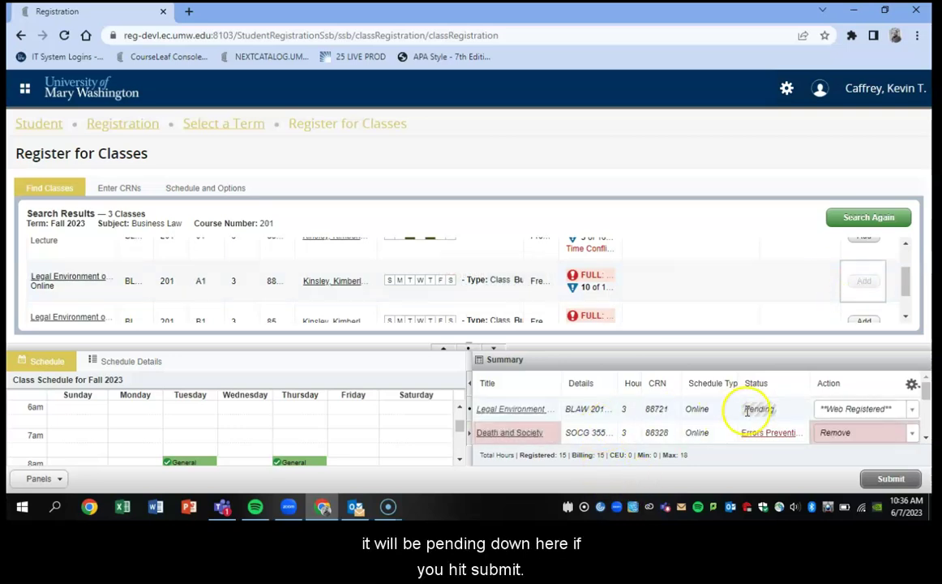
- Submit, then change the closed BLAW 201 section (CRN 88721) to Wait Listed and resubmit
{"action": "left_click", "coordinate": [888, 480]}
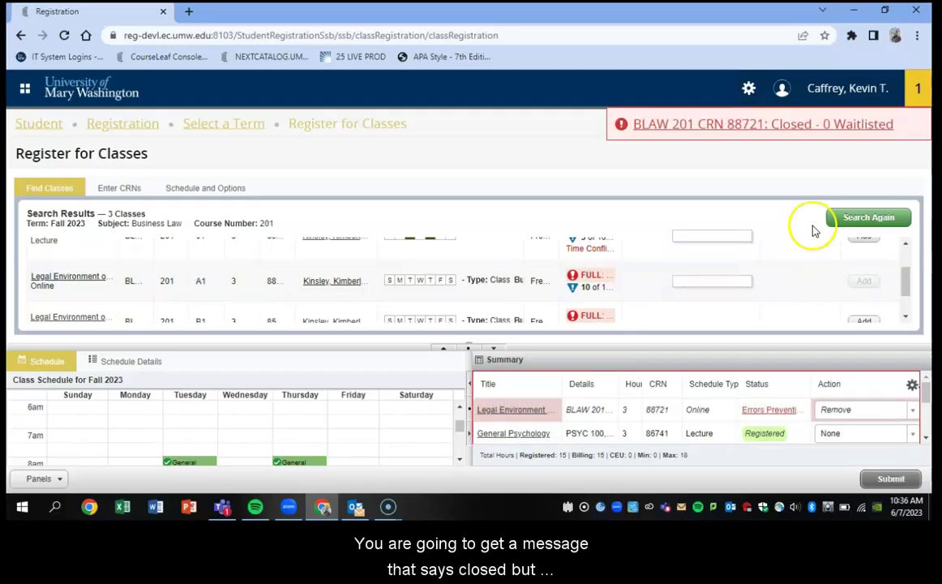
{"action": "left_click", "coordinate": [844, 412]}
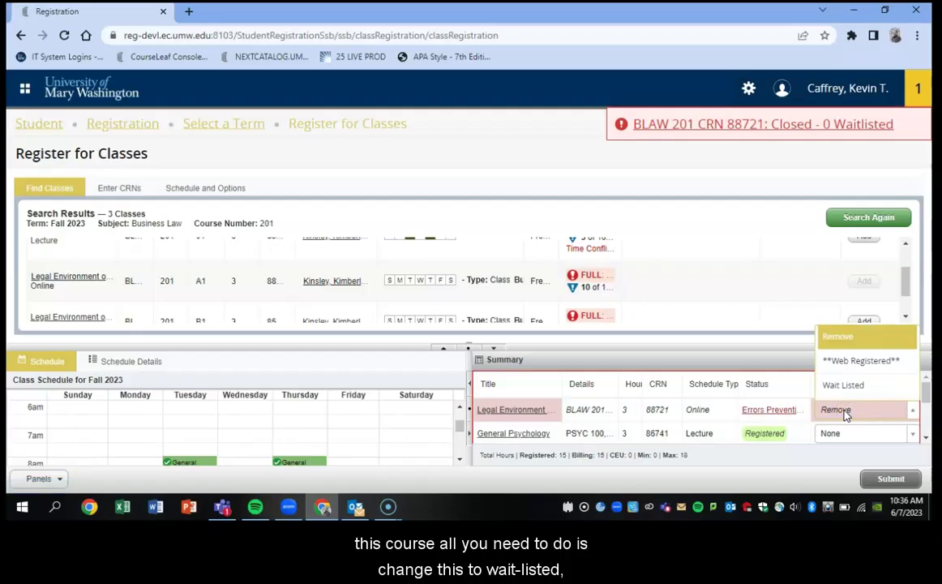
{"action": "left_click", "coordinate": [843, 387]}
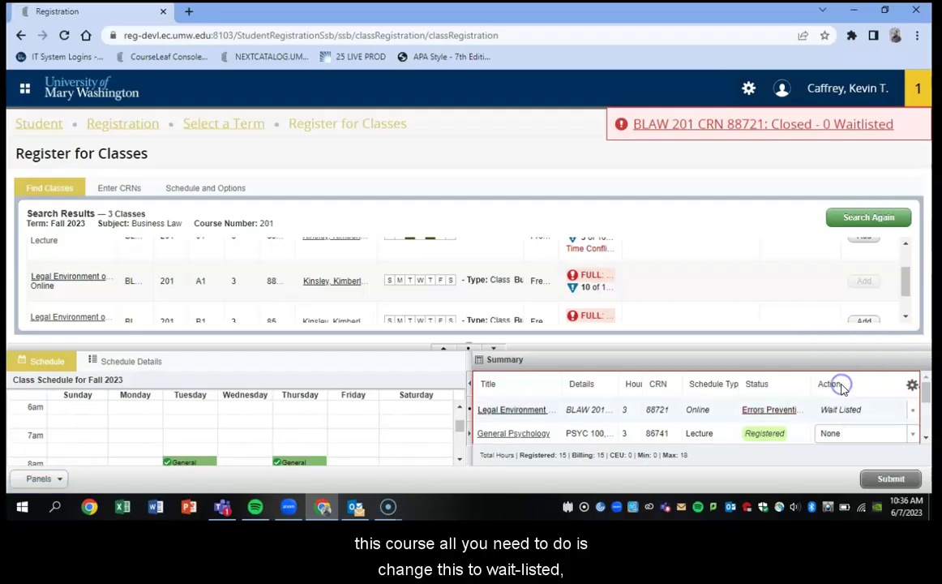
{"action": "left_click", "coordinate": [883, 480]}
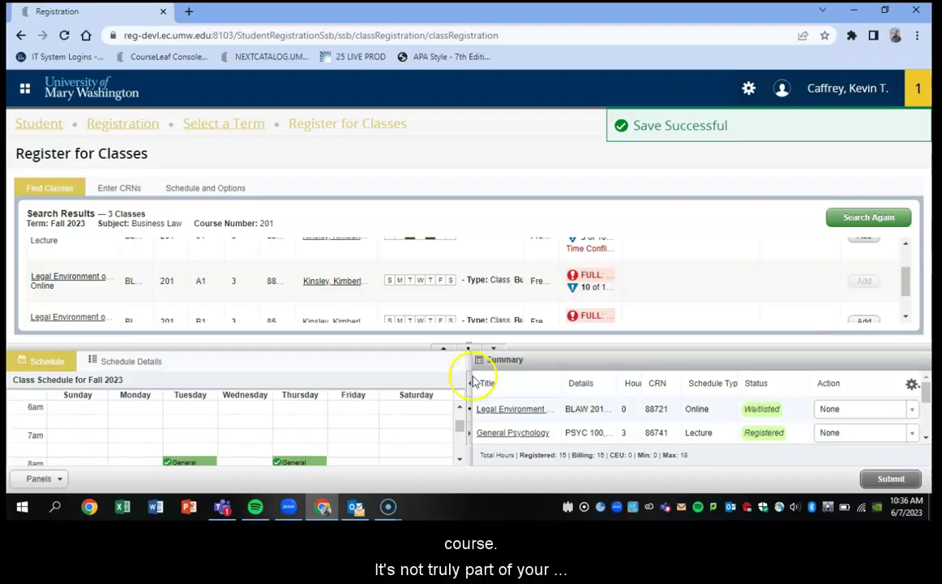
- Open Schedule Details and scroll between General Psychology and the waitlisted Legal Environment entry
{"action": "left_click", "coordinate": [143, 362]}
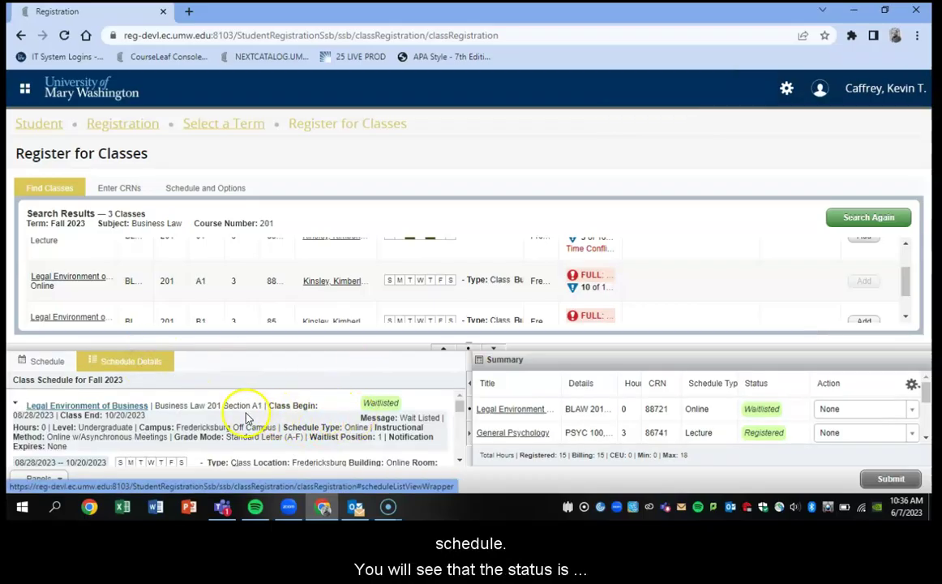
{"action": "left_click", "coordinate": [459, 460]}
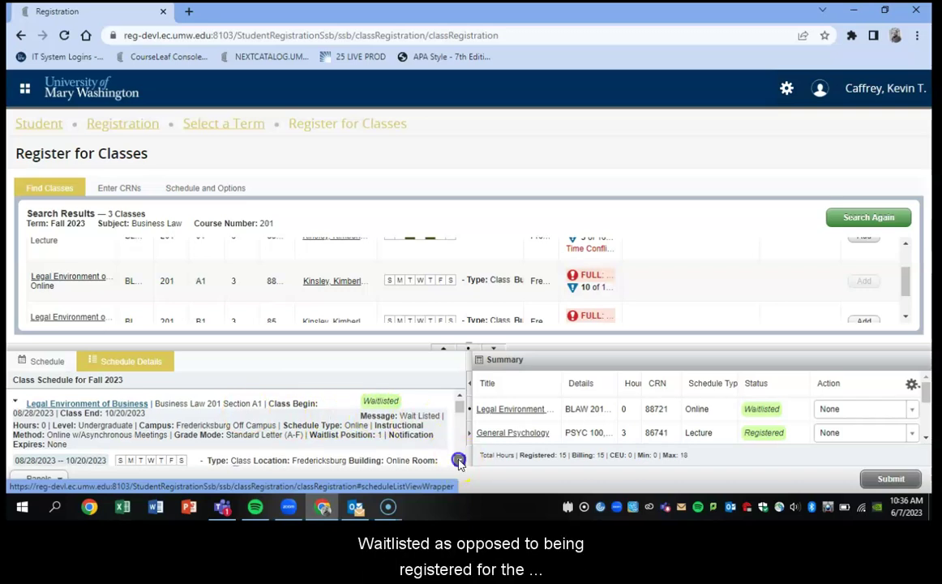
{"action": "left_click", "coordinate": [458, 396]}
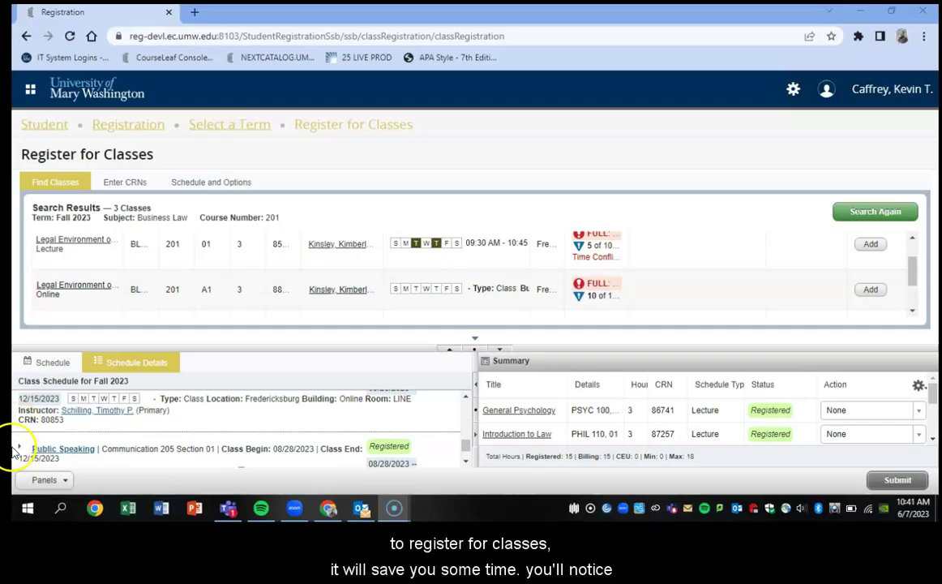
- On Enter CRNs, enter 86741 and 89254, correcting a mistyped last digit
{"action": "left_click", "coordinate": [134, 185]}
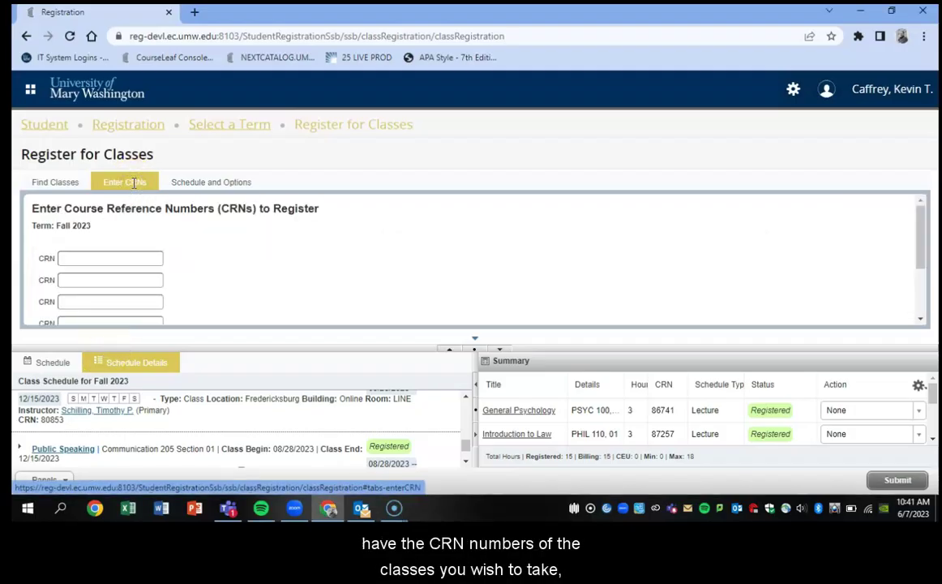
{"action": "left_click", "coordinate": [120, 258]}
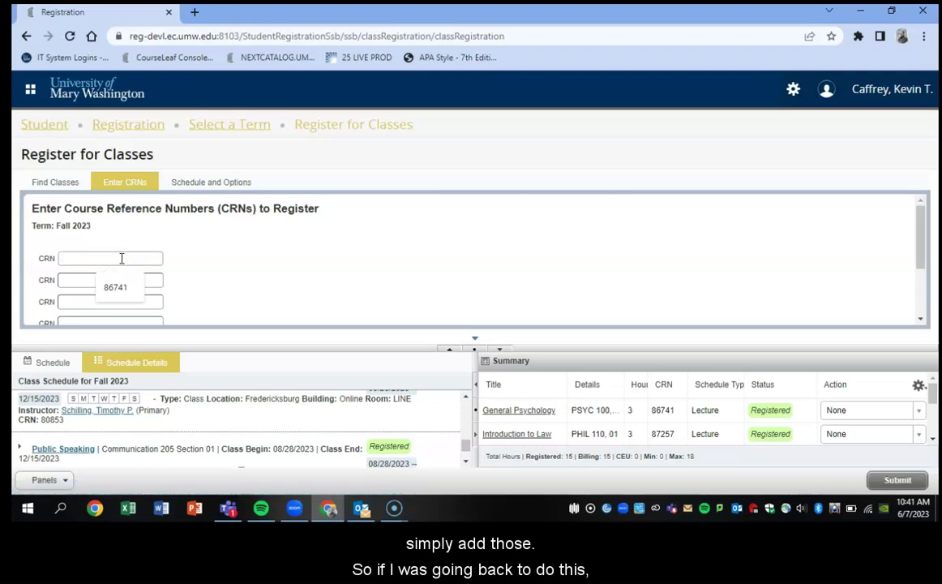
{"action": "type", "text": "86741"}
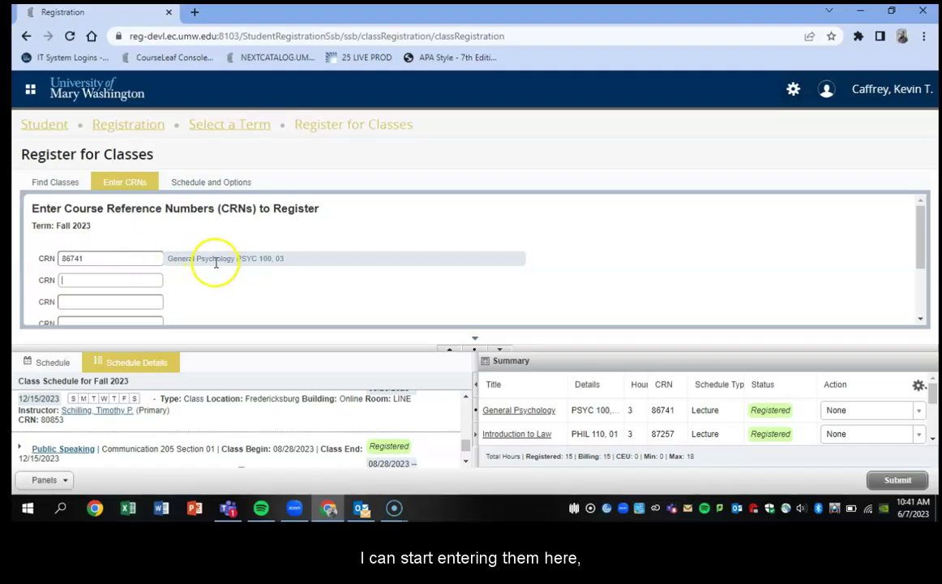
{"action": "left_click", "coordinate": [131, 280]}
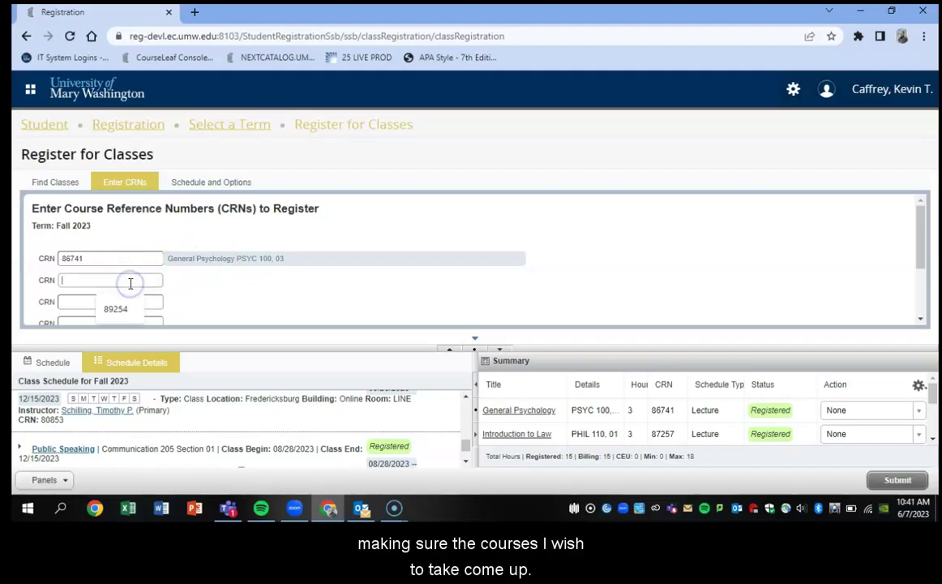
{"action": "type", "text": "89251"}
{"action": "left_click", "coordinate": [131, 280]}
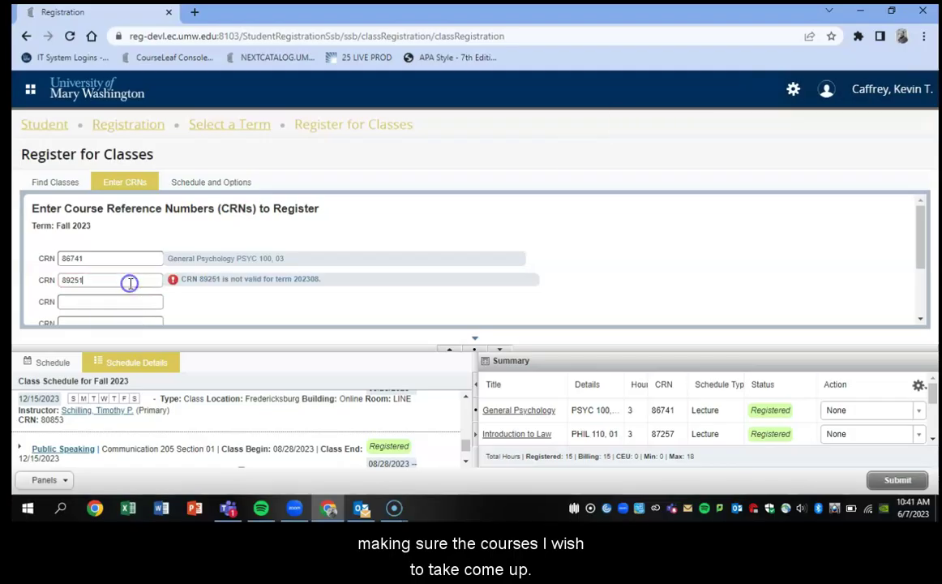
{"action": "key", "text": "BackSpace"}
{"action": "type", "text": "4"}
- Enter CRNs 81942, 87257 and 80853, then add all entries to the summary
{"action": "left_click", "coordinate": [124, 305]}
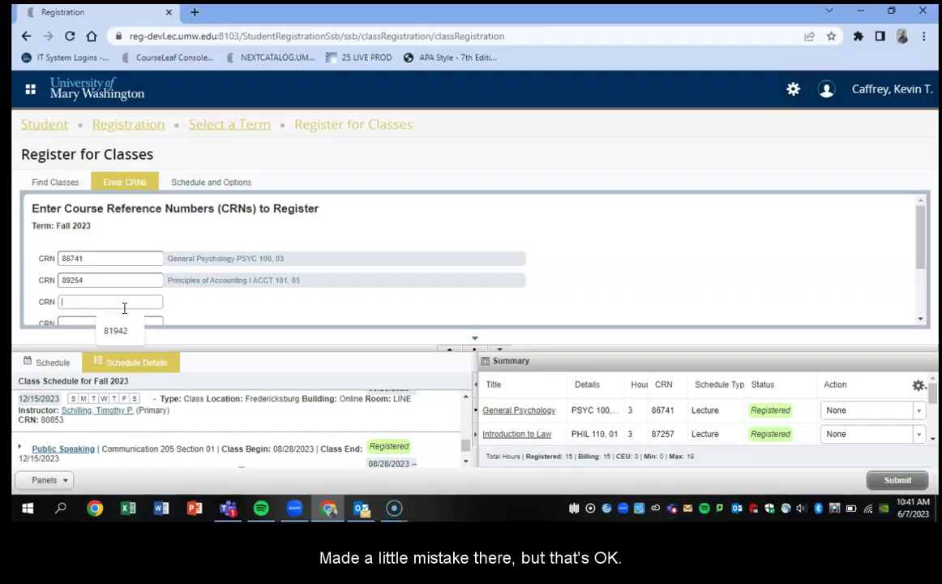
{"action": "type", "text": "81942"}
{"action": "key", "text": "Tab"}
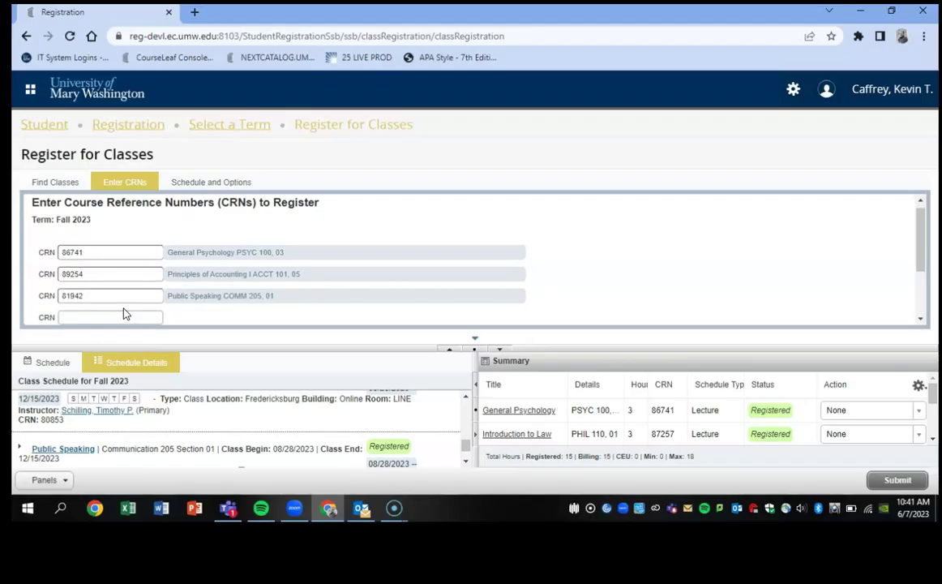
{"action": "left_click", "coordinate": [125, 316]}
{"action": "type", "text": "87257"}
{"action": "key", "text": "Tab"}
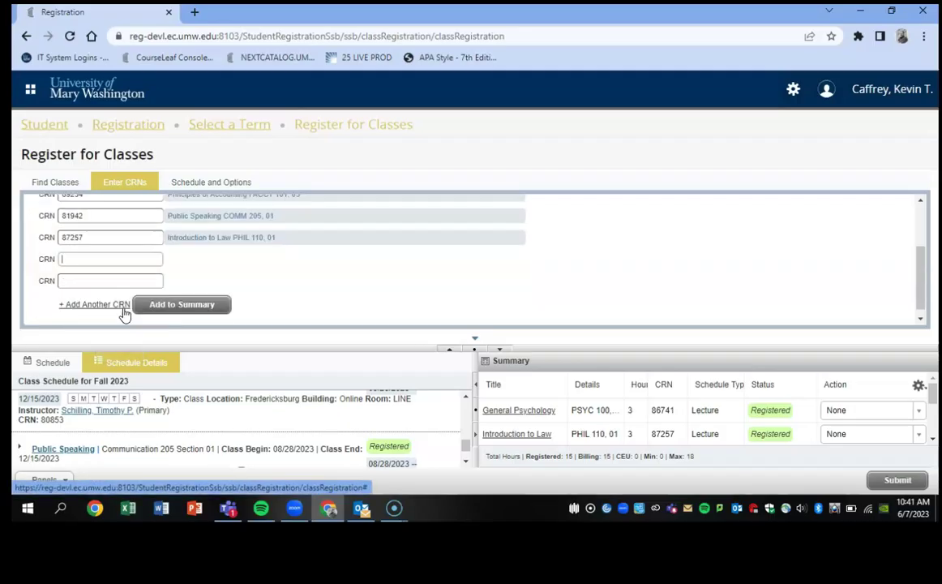
{"action": "type", "text": "80853"}
{"action": "key", "text": "Tab"}
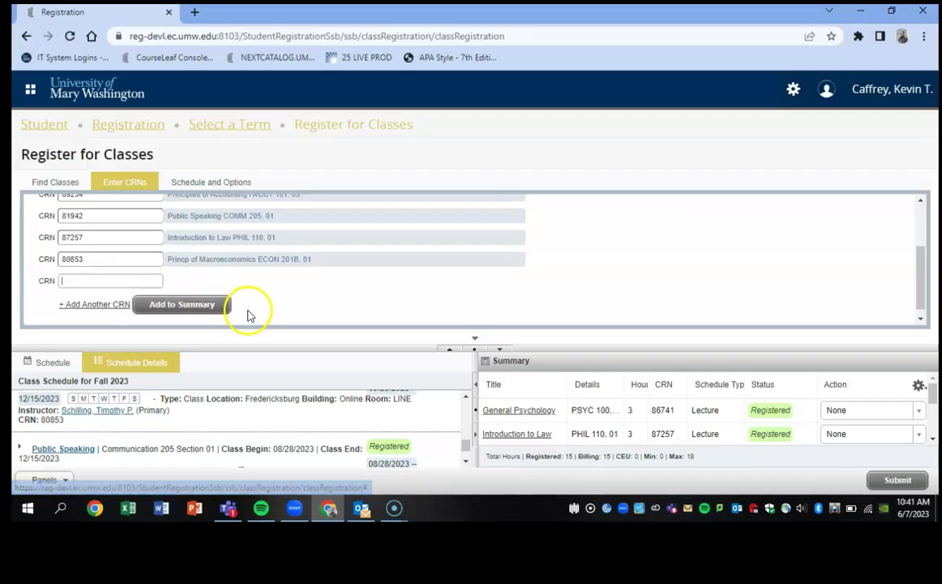
{"action": "left_click", "coordinate": [215, 304]}
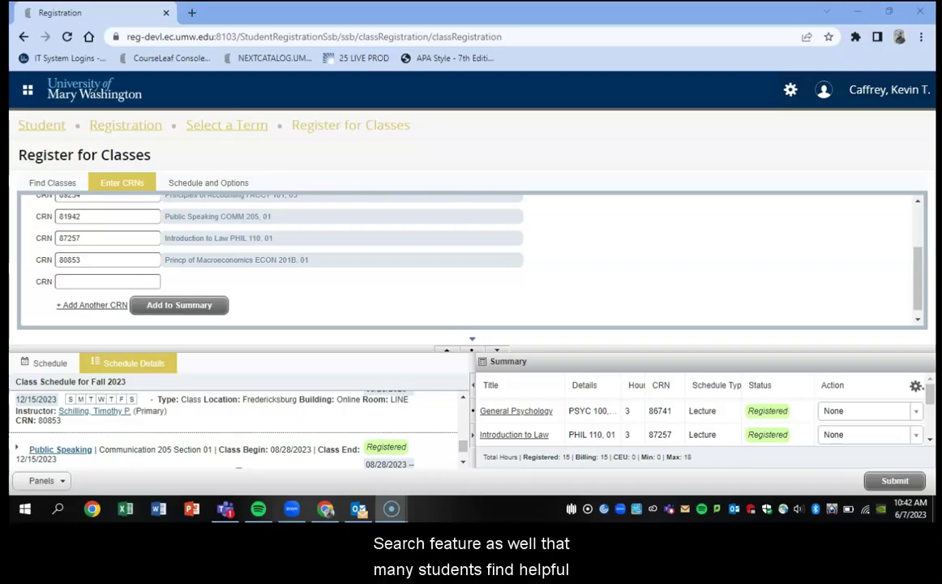
- Return to the class search criteria form and expand Advanced Search
{"action": "left_click", "coordinate": [68, 181]}
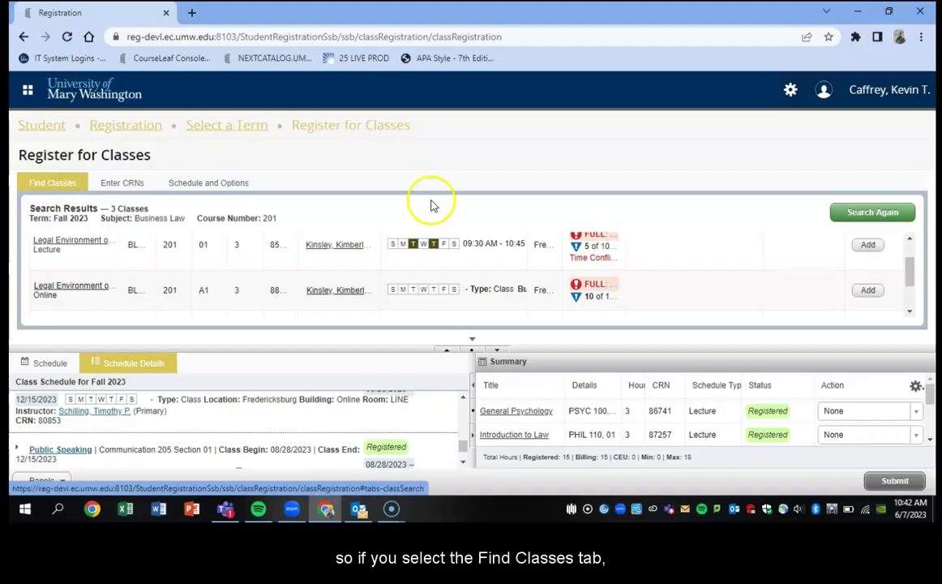
{"action": "left_click", "coordinate": [864, 215]}
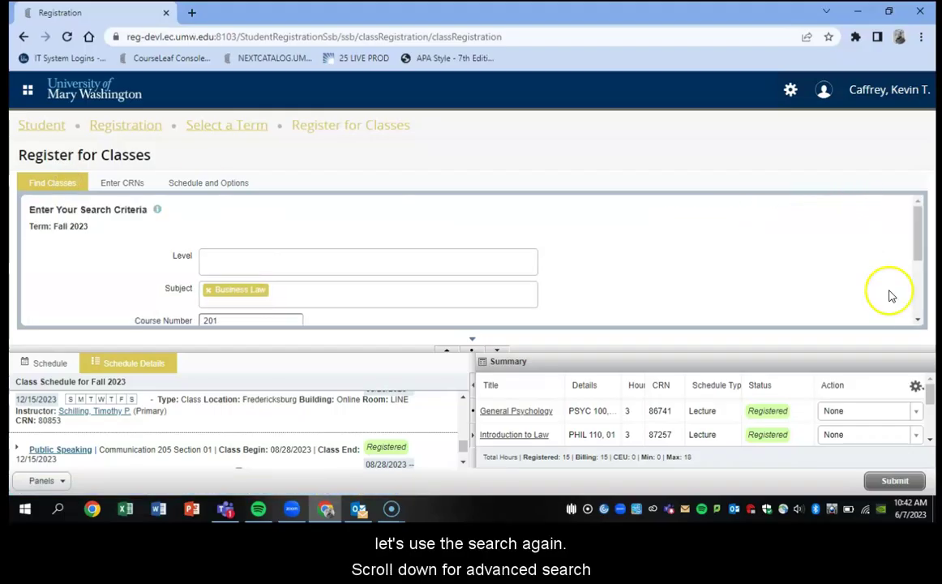
{"action": "left_click", "coordinate": [917, 322]}
{"action": "left_click", "coordinate": [917, 321]}
{"action": "left_click", "coordinate": [917, 322]}
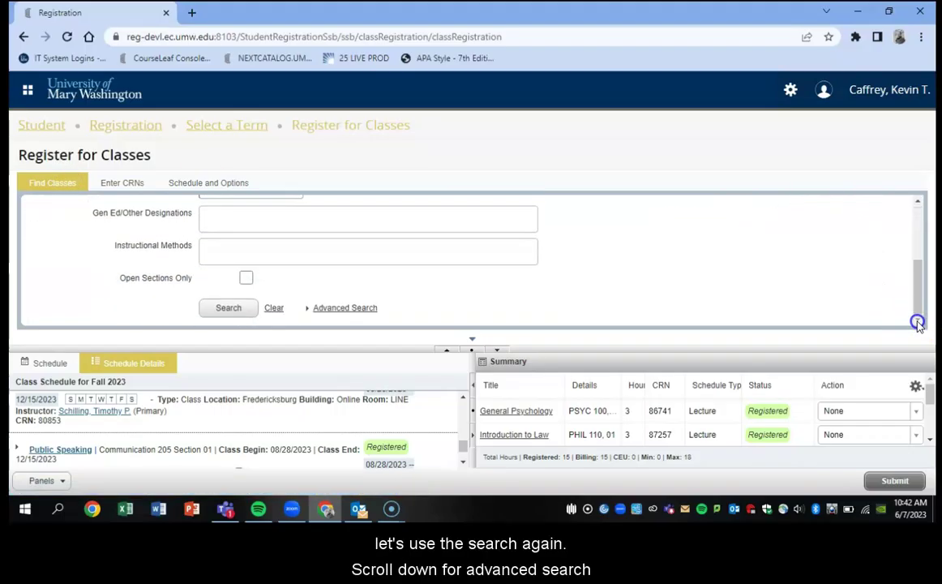
{"action": "left_click", "coordinate": [363, 308]}
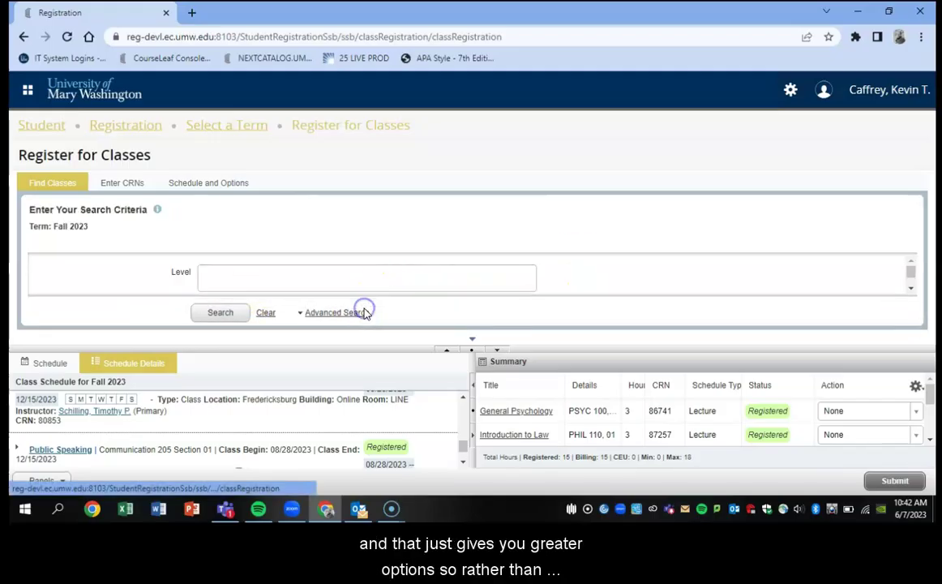
- Remove the Business Law subject and 201 course number, and choose the After Mary Washington designation
{"action": "left_click", "coordinate": [911, 288]}
{"action": "left_click", "coordinate": [911, 289]}
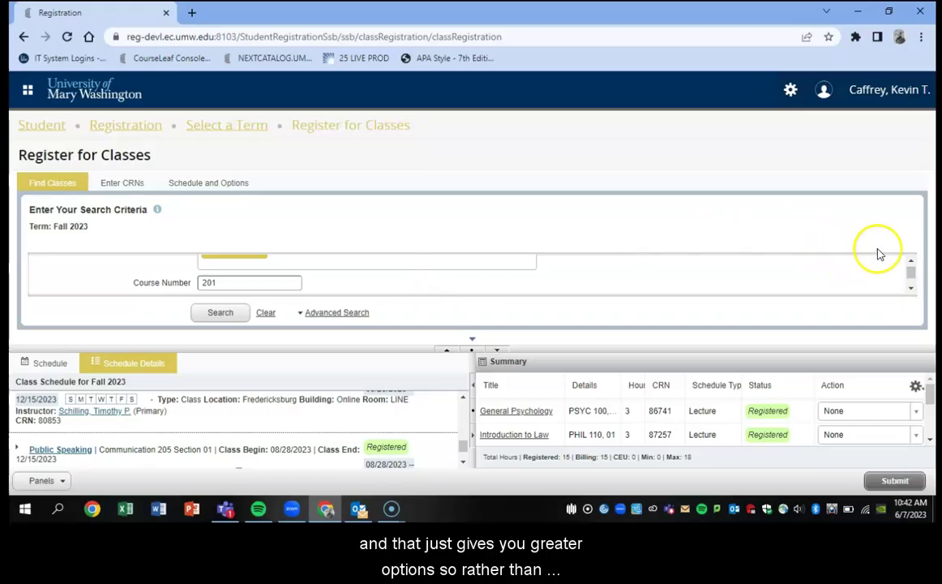
{"action": "left_click", "coordinate": [911, 262]}
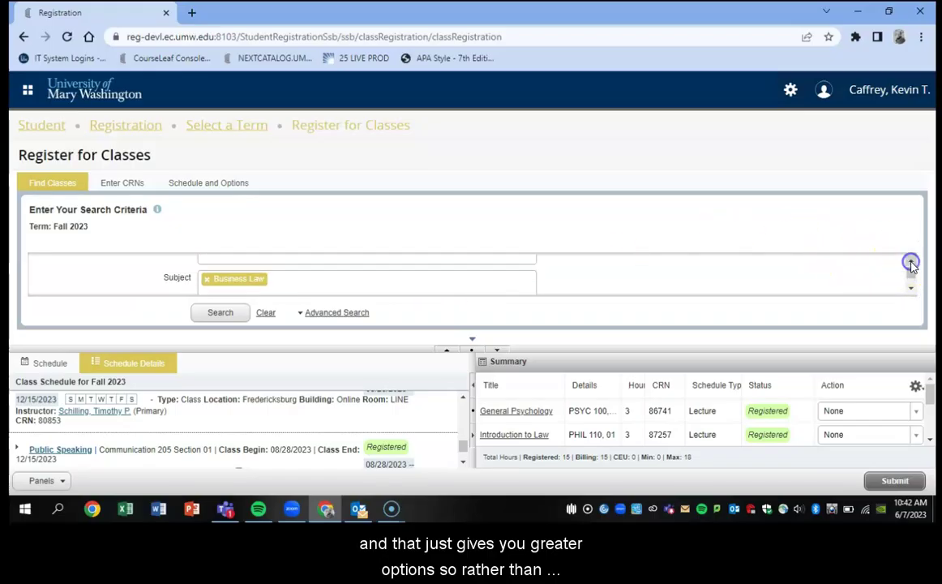
{"action": "left_click", "coordinate": [207, 278]}
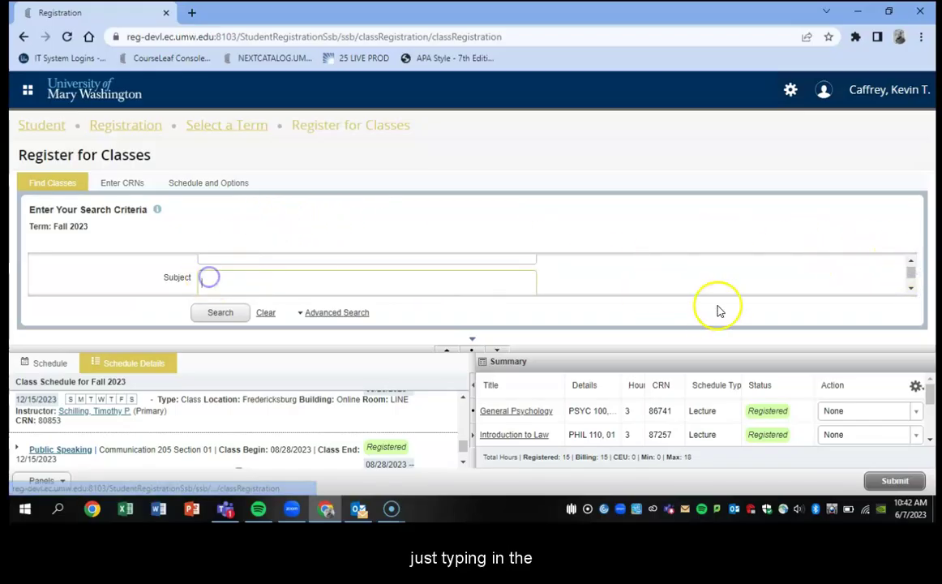
{"action": "left_click", "coordinate": [911, 289]}
{"action": "left_click", "coordinate": [265, 259]}
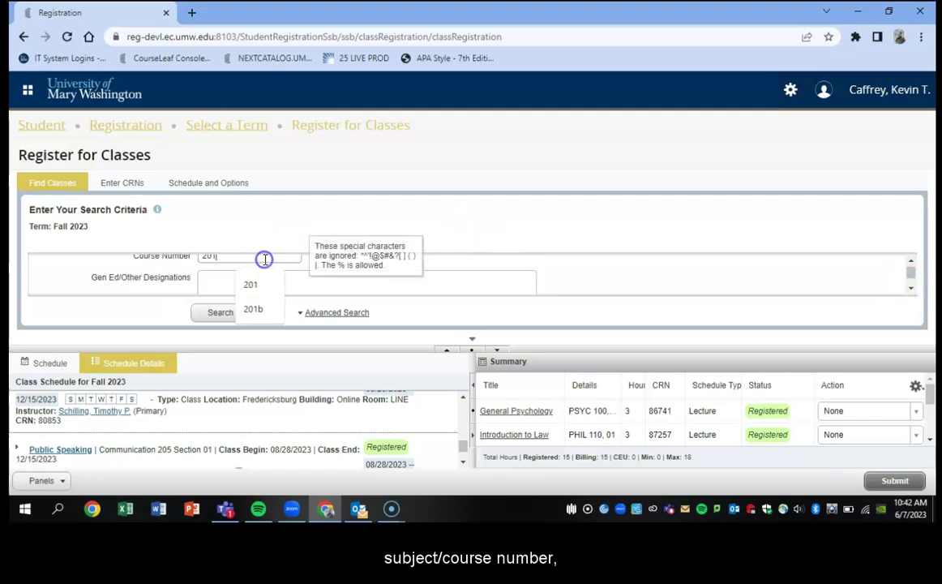
{"action": "key", "text": "BackSpace"}
{"action": "key", "text": "BackSpace"}
{"action": "key", "text": "BackSpace"}
{"action": "left_click", "coordinate": [238, 283]}
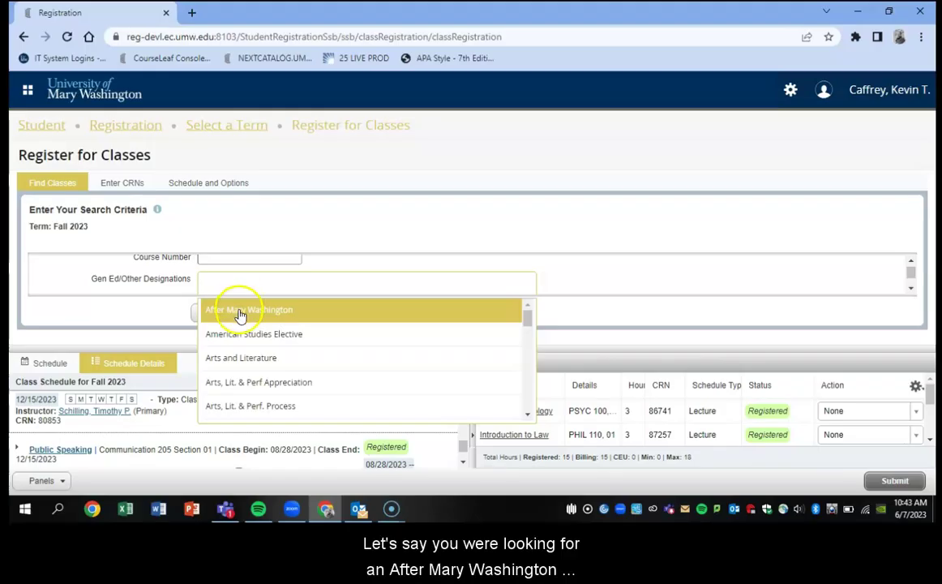
{"action": "left_click", "coordinate": [237, 309]}
- Run the After Mary Washington search, scroll the results, and go back via Search Again
{"action": "left_click", "coordinate": [219, 313]}
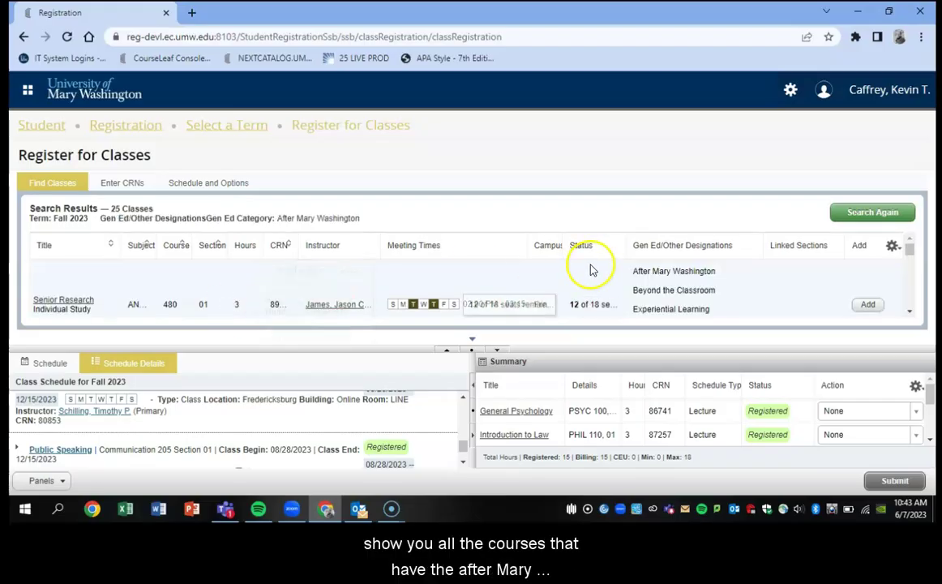
{"action": "left_click", "coordinate": [910, 315]}
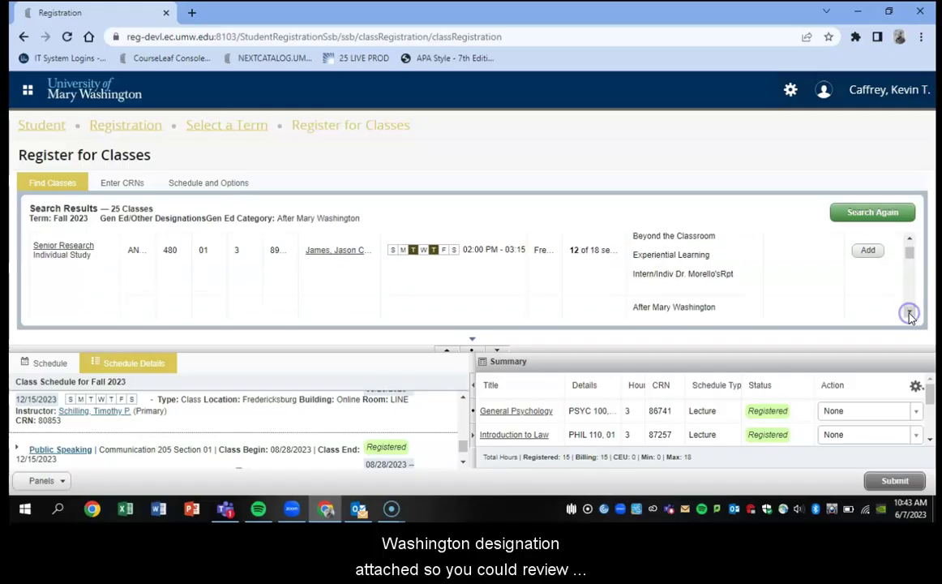
{"action": "left_click", "coordinate": [910, 315]}
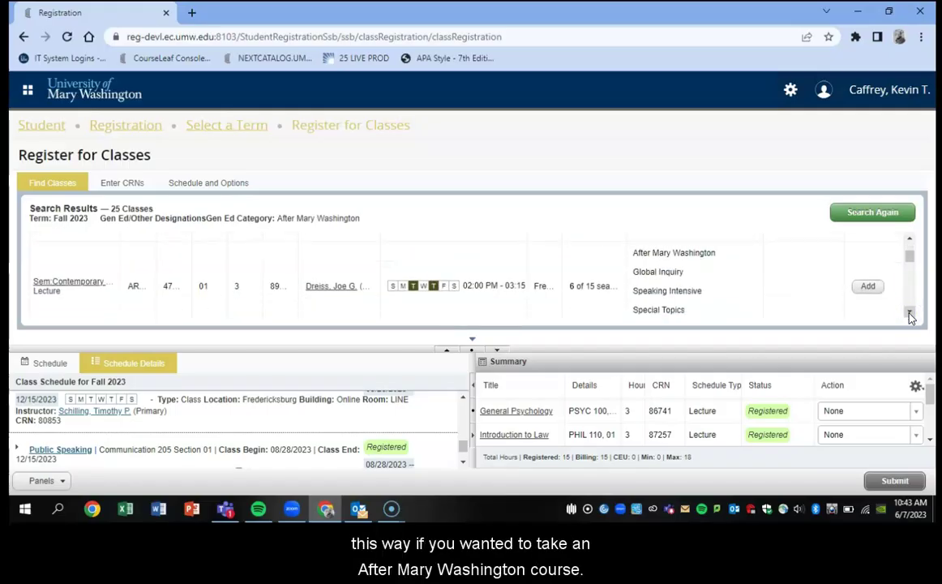
{"action": "left_click", "coordinate": [891, 212]}
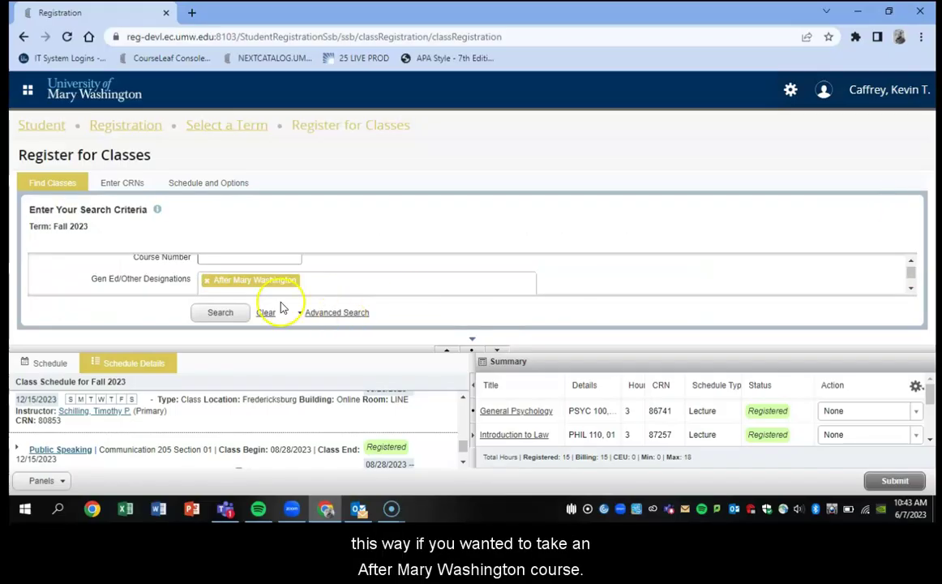
- Remove the After Mary Washington tag and close the Instructional Methods list without choosing
{"action": "left_click", "coordinate": [206, 280]}
{"action": "left_click", "coordinate": [911, 289]}
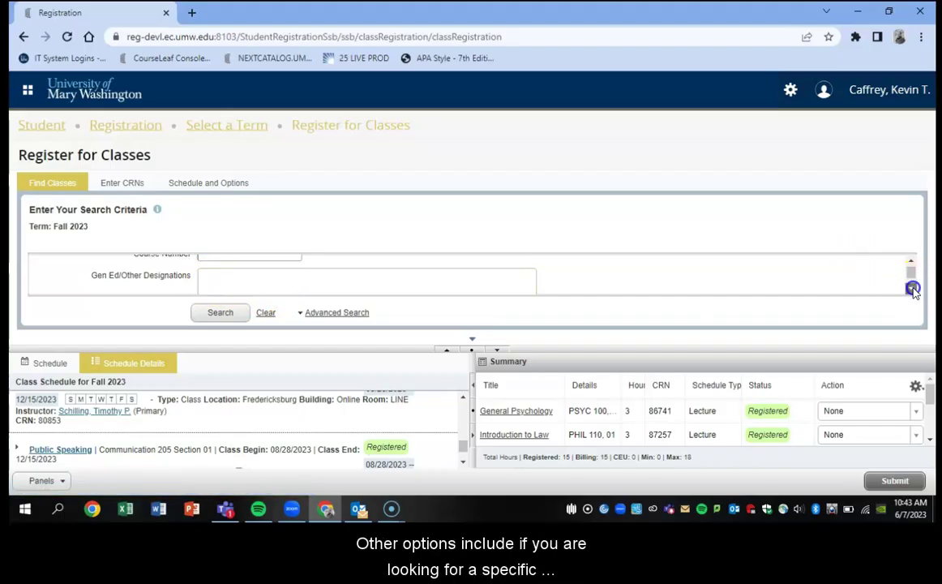
{"action": "left_click", "coordinate": [912, 288]}
{"action": "left_click", "coordinate": [912, 289]}
{"action": "left_click", "coordinate": [310, 264]}
{"action": "left_click", "coordinate": [309, 265]}
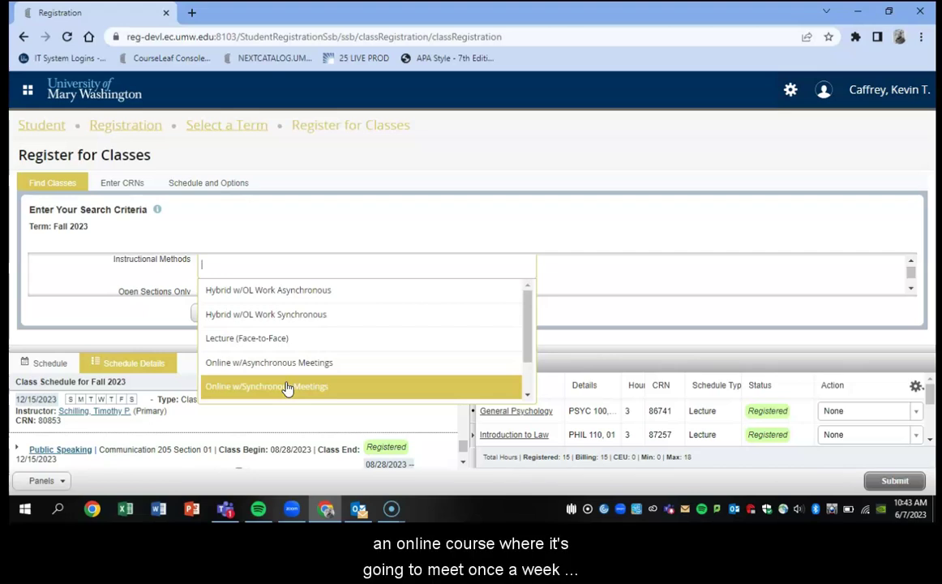
{"action": "left_click", "coordinate": [354, 225]}
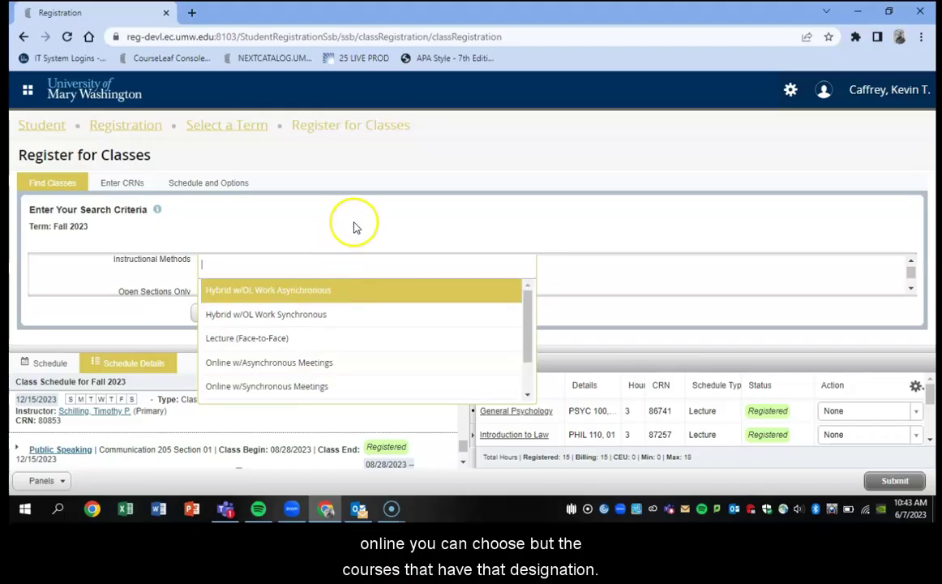
- Scroll down through the remaining search criteria toward Part Of Term
{"action": "left_click", "coordinate": [911, 290]}
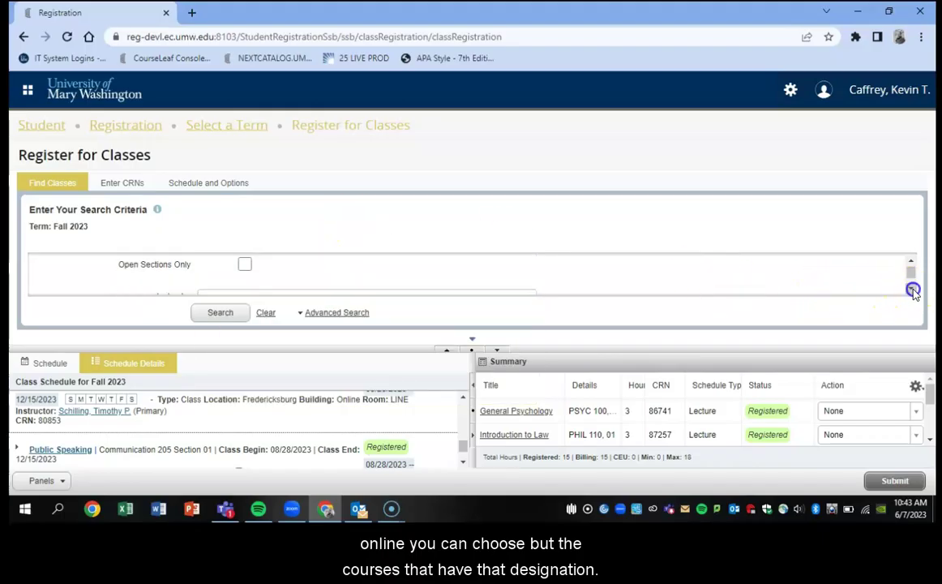
{"action": "left_click", "coordinate": [911, 289]}
{"action": "left_click", "coordinate": [910, 290]}
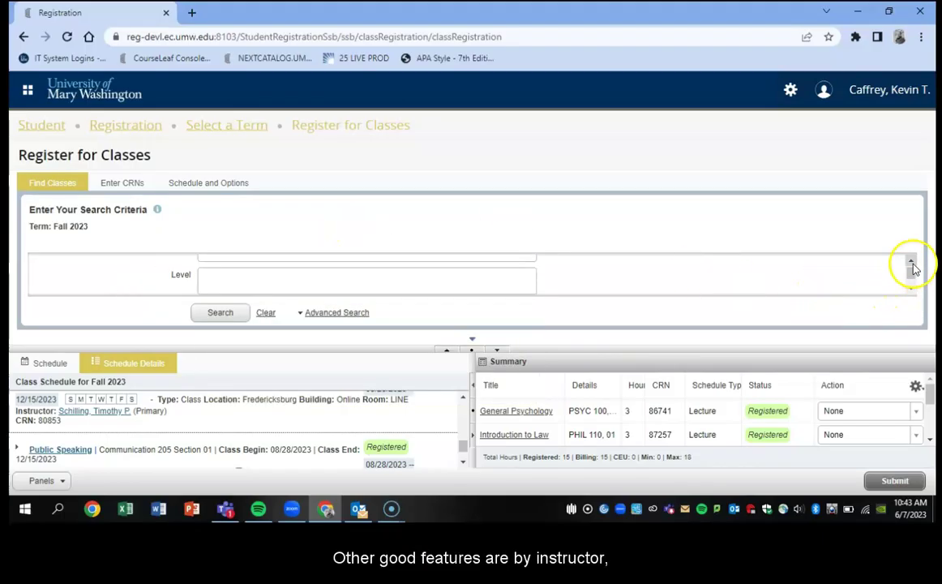
{"action": "left_click", "coordinate": [910, 261]}
{"action": "left_click", "coordinate": [911, 289]}
{"action": "left_click", "coordinate": [911, 289]}
{"action": "left_click", "coordinate": [911, 289]}
{"action": "left_click", "coordinate": [911, 289]}
{"action": "left_click", "coordinate": [911, 289]}
{"action": "left_click", "coordinate": [911, 290]}
{"action": "left_click", "coordinate": [911, 290]}
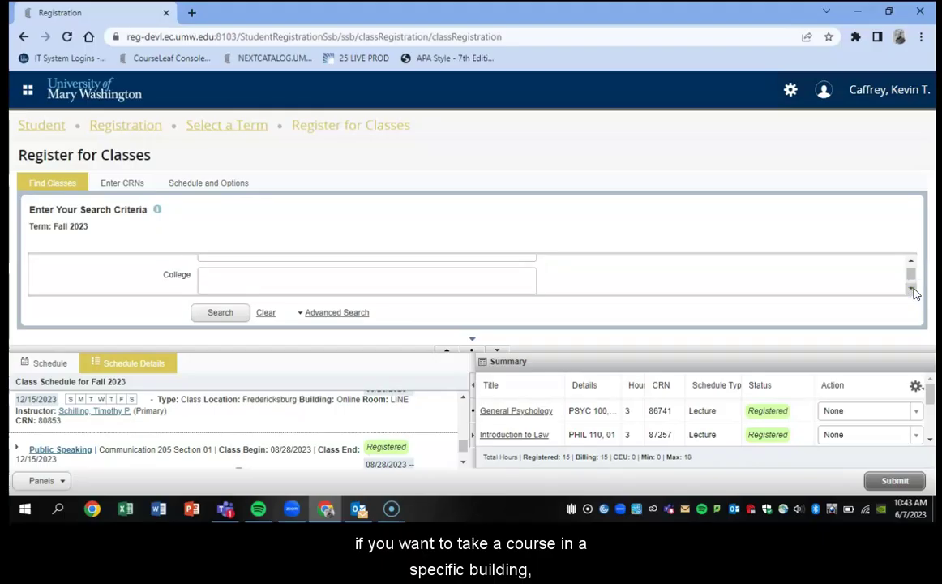
{"action": "left_click", "coordinate": [910, 261]}
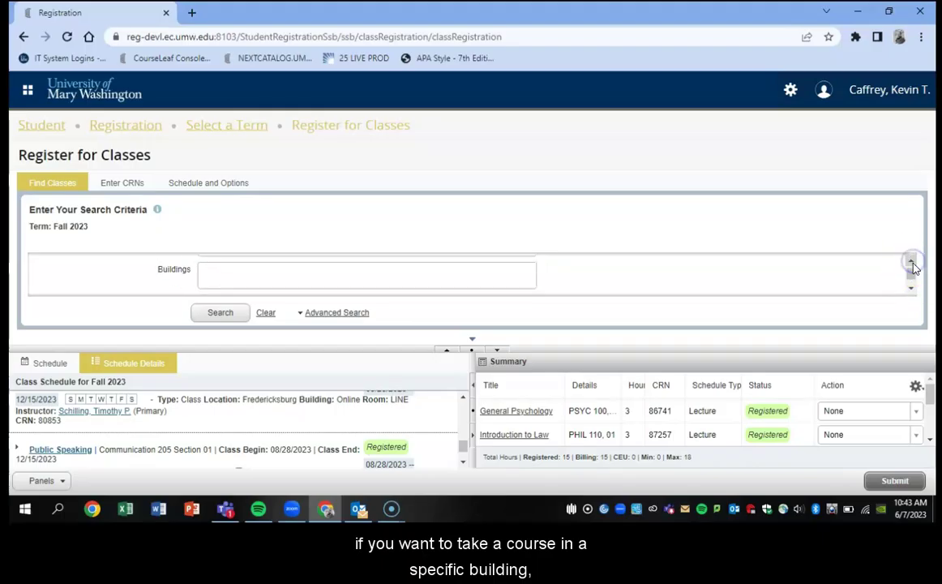
{"action": "left_click", "coordinate": [911, 290]}
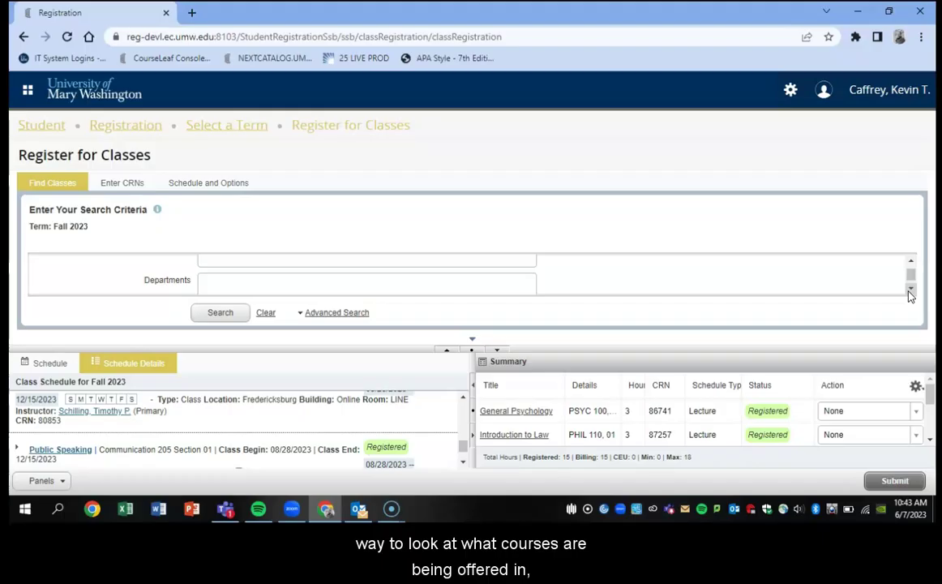
{"action": "left_click", "coordinate": [910, 290]}
{"action": "left_click", "coordinate": [911, 291]}
{"action": "left_click", "coordinate": [911, 290]}
- View the Part Of Term choices and close the list without selecting one
{"action": "left_click", "coordinate": [911, 261]}
{"action": "left_click", "coordinate": [412, 270]}
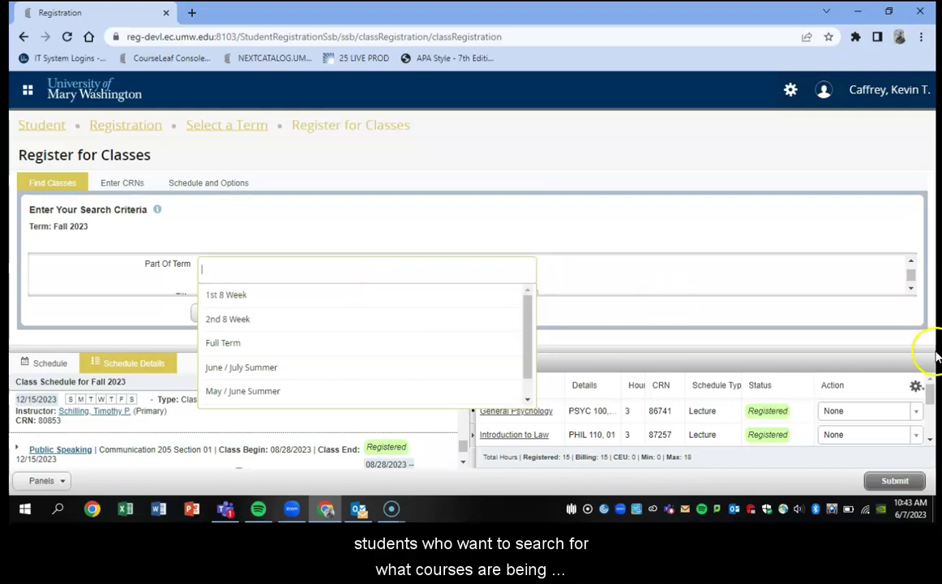
{"action": "left_click", "coordinate": [909, 292]}
- Tick the Tuesday and Thursday meeting day checkboxes
{"action": "left_click", "coordinate": [909, 290]}
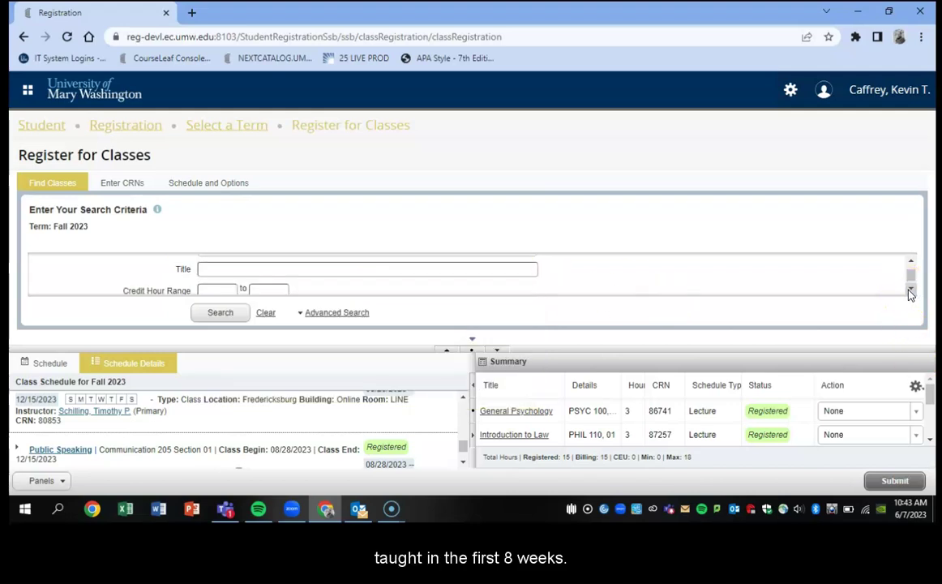
{"action": "left_click", "coordinate": [909, 291]}
{"action": "left_click", "coordinate": [909, 290]}
{"action": "left_click", "coordinate": [909, 290]}
{"action": "left_click", "coordinate": [909, 290]}
{"action": "left_click", "coordinate": [908, 290]}
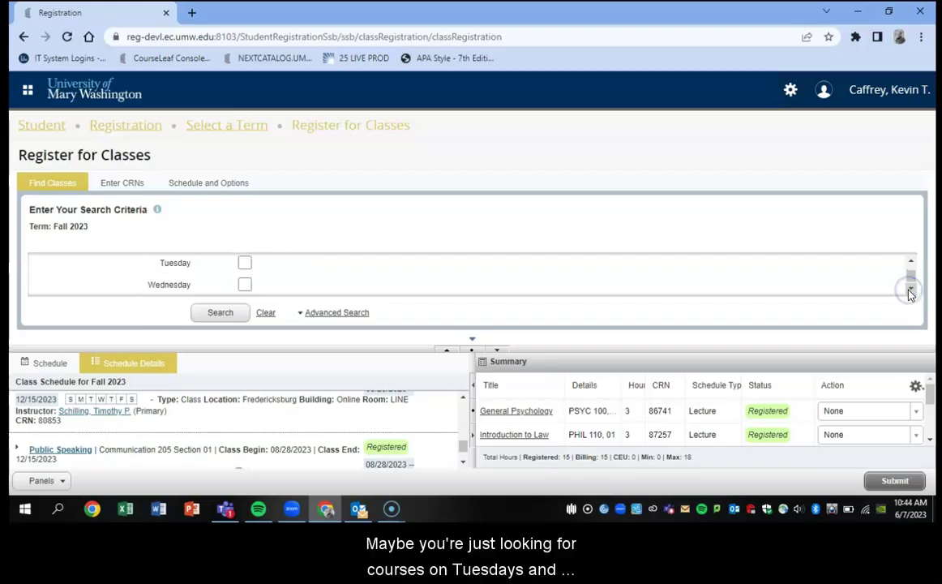
{"action": "left_click", "coordinate": [245, 263]}
{"action": "left_click", "coordinate": [909, 290]}
{"action": "left_click", "coordinate": [909, 290]}
{"action": "left_click_drag", "start_coordinate": [246, 263], "coordinate": [247, 258]}
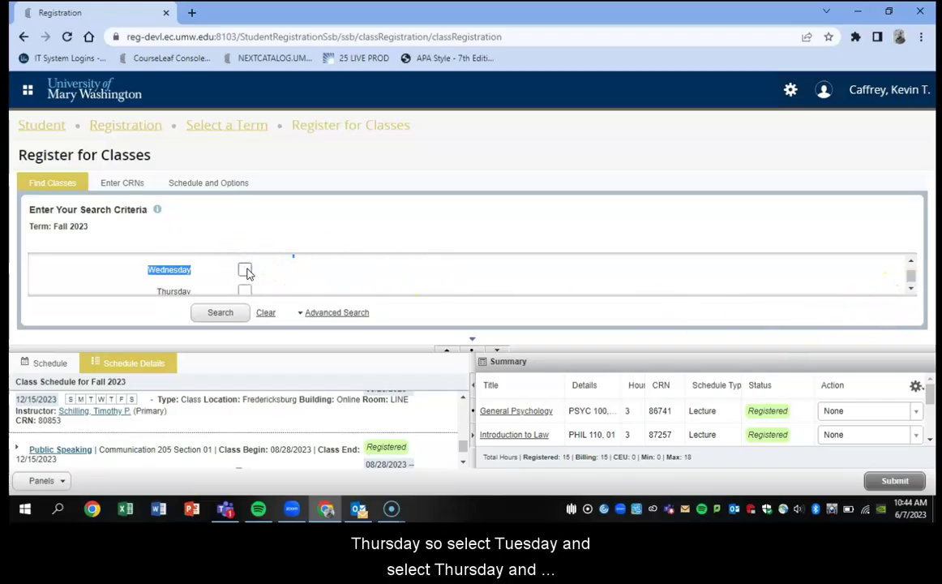
{"action": "left_click", "coordinate": [244, 290]}
- Run the Tuesday/Thursday class search, review the 295 results, and return to Registration
{"action": "left_click", "coordinate": [223, 313]}
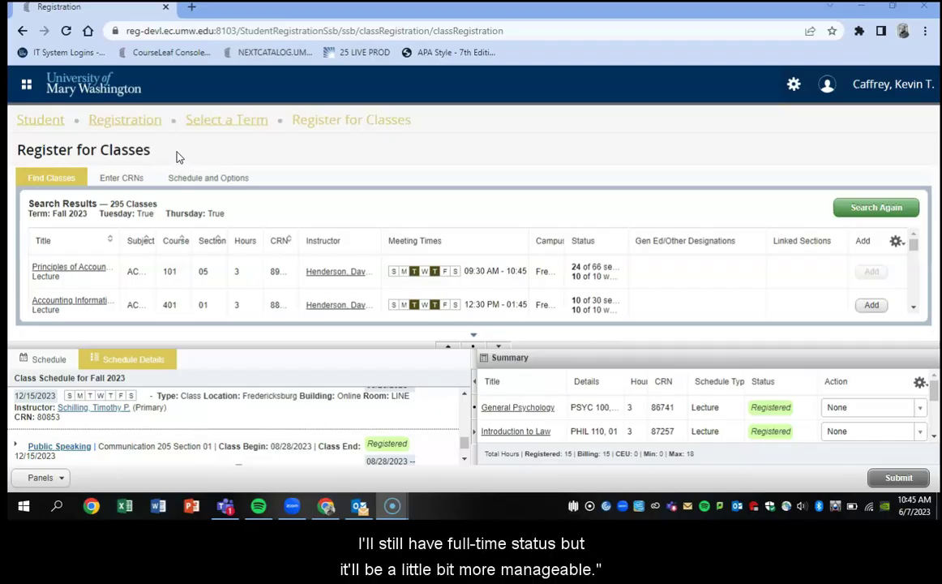
{"action": "left_click", "coordinate": [147, 127]}
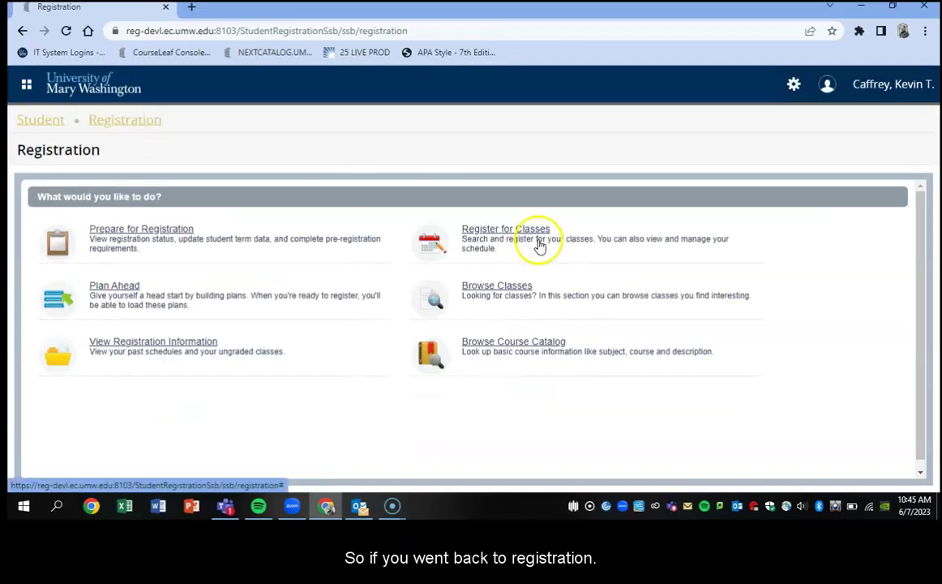
- Open Register for Classes with the Fall 2023 term selected
{"action": "left_click", "coordinate": [539, 233]}
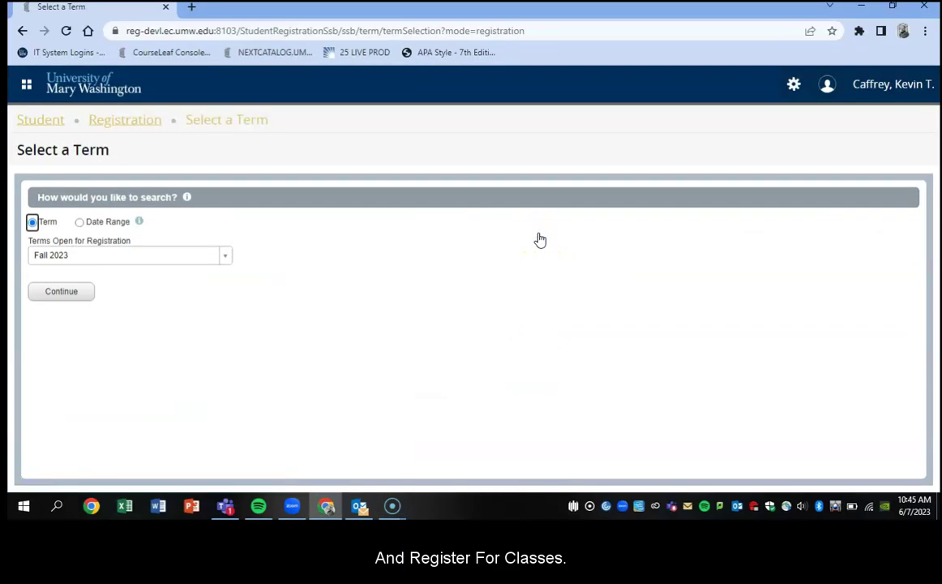
{"action": "left_click", "coordinate": [143, 258]}
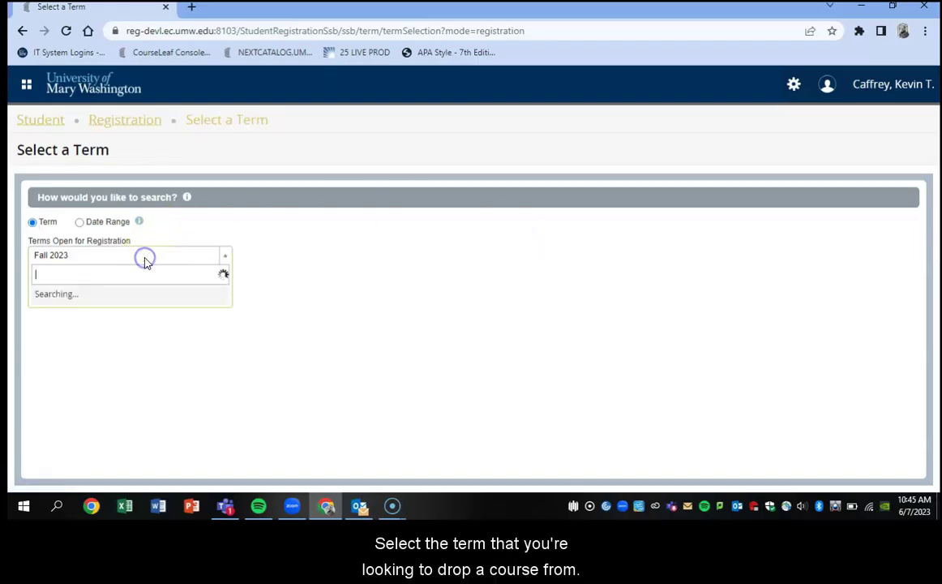
{"action": "left_click", "coordinate": [132, 297]}
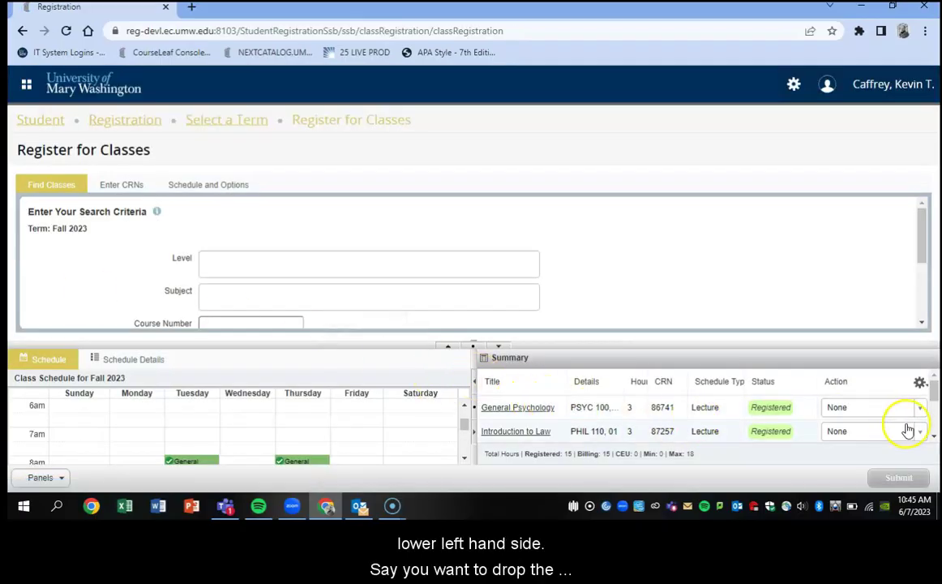
- Set General Psychology (CRN 86741) to Drop Web and submit the change
{"action": "left_click", "coordinate": [868, 409]}
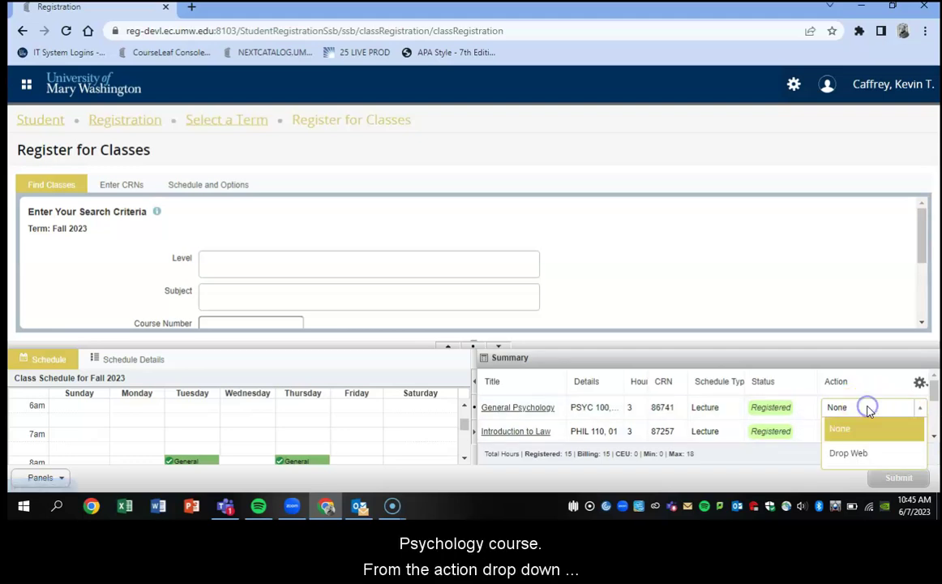
{"action": "left_click", "coordinate": [856, 455]}
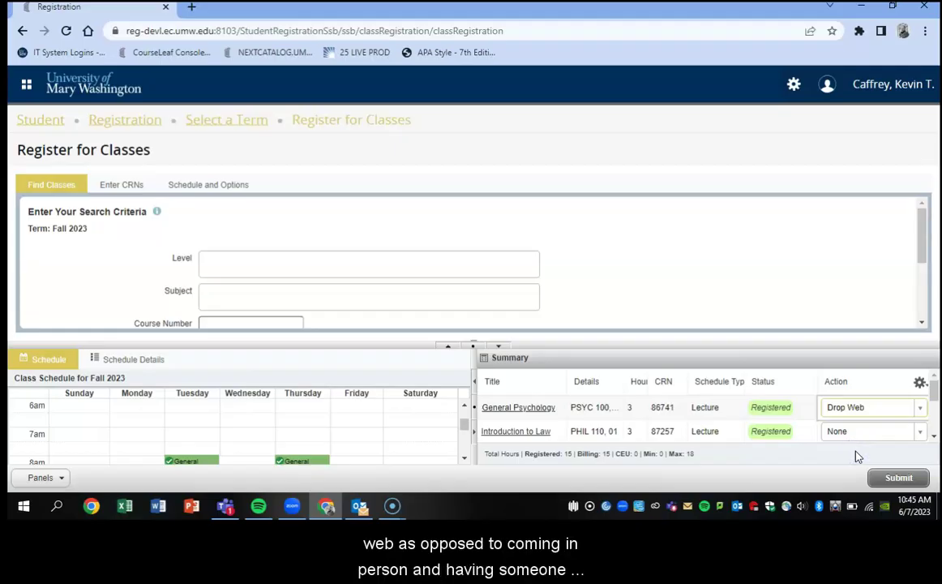
{"action": "left_click", "coordinate": [888, 479]}
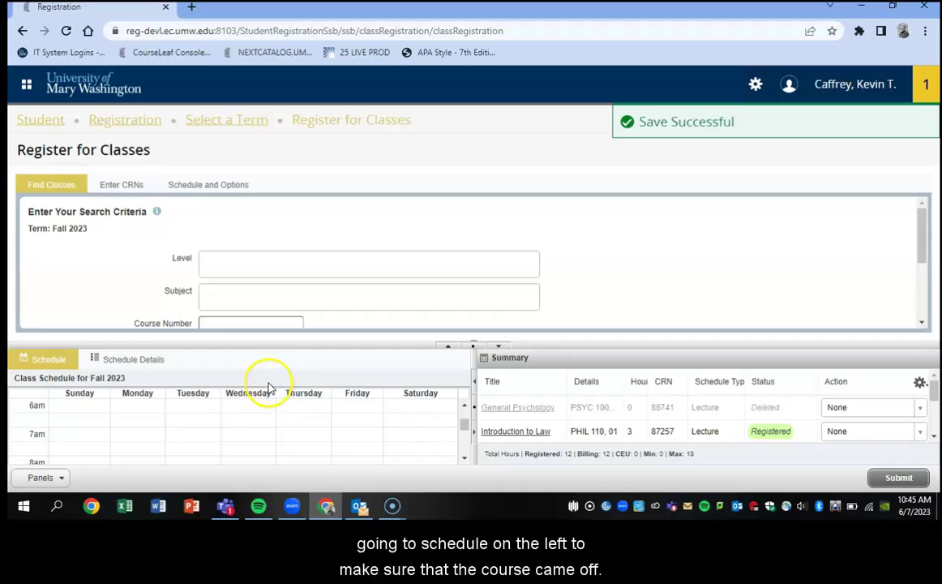
- View Schedule Details to confirm General Psychology is gone with 12 hours registered
{"action": "left_click", "coordinate": [463, 461]}
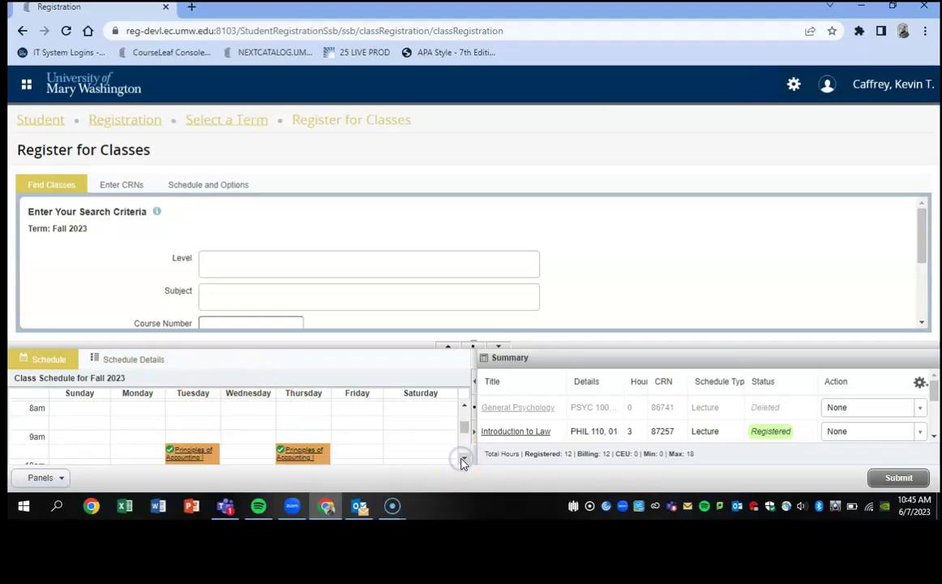
{"action": "left_click", "coordinate": [463, 461]}
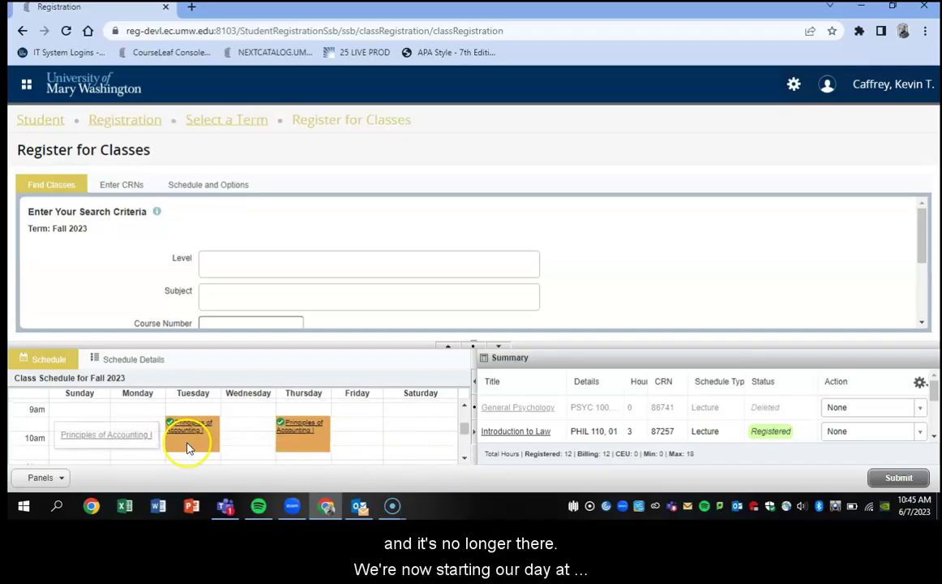
{"action": "left_click", "coordinate": [138, 359]}
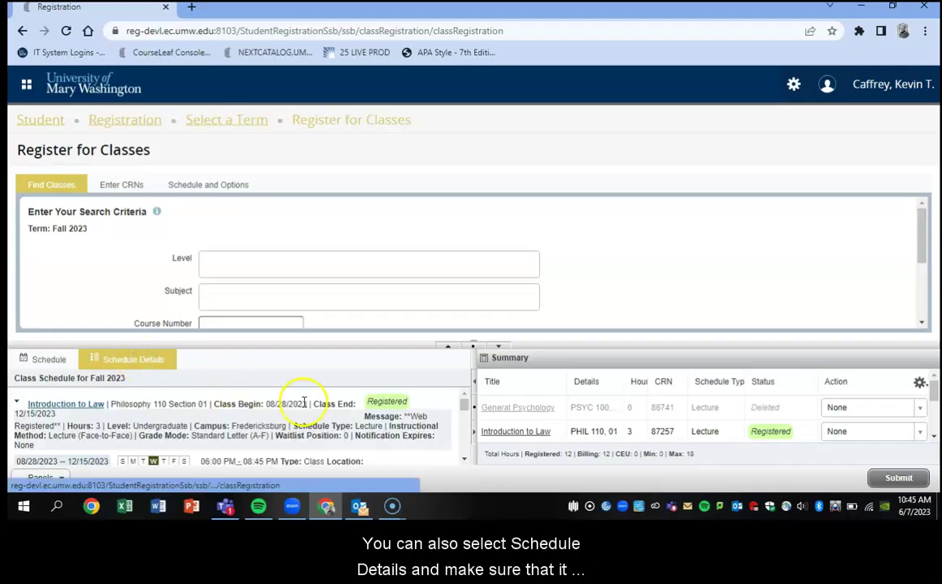
{"action": "left_click", "coordinate": [463, 461]}
{"action": "left_click_drag", "start_coordinate": [463, 461], "coordinate": [465, 462]}
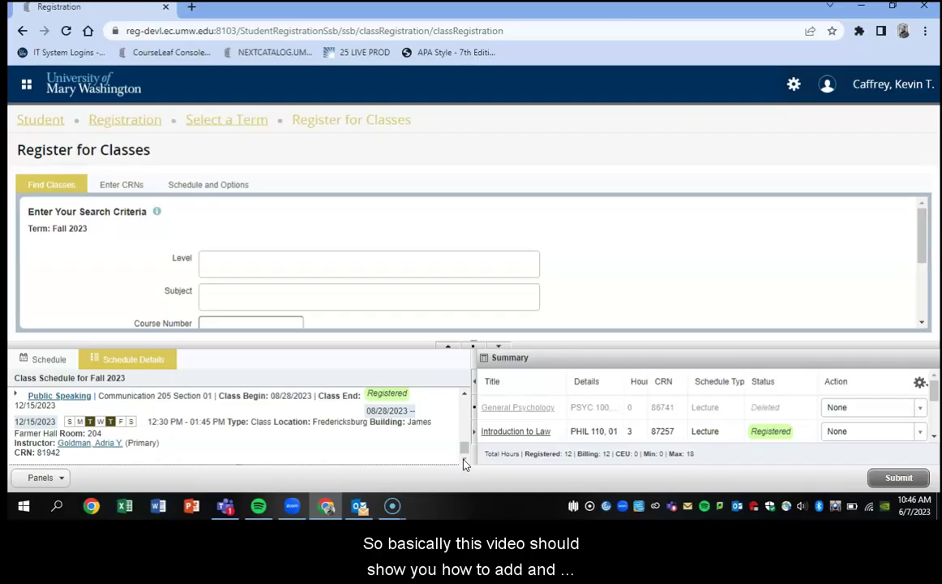